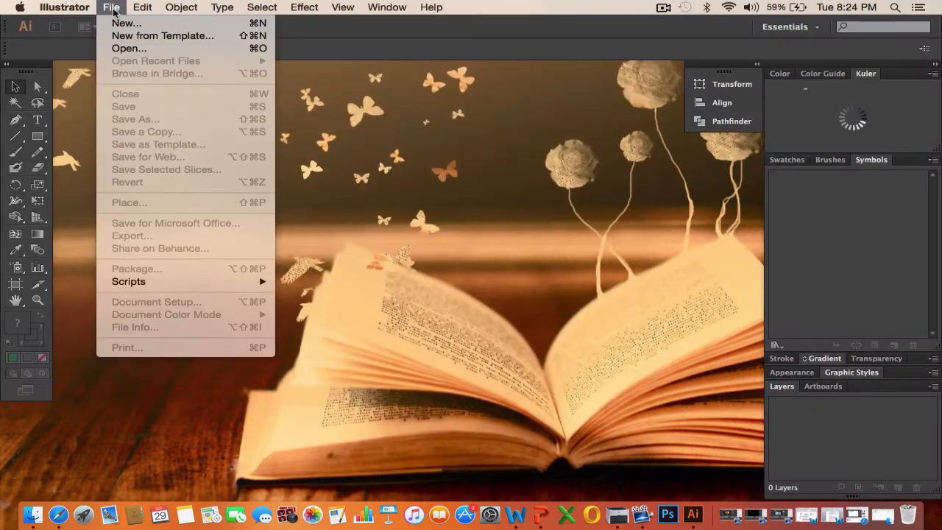
# Create a new Letter-size document named Practice with the Print profile, and widen its window.
pyautogui.click(118, 26)
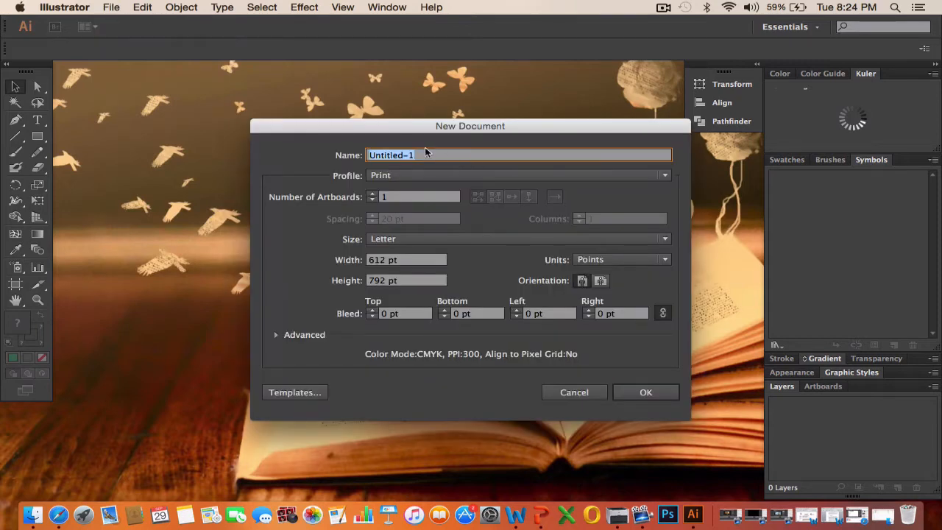
pyautogui.write('Te')
pyautogui.click(390, 177)
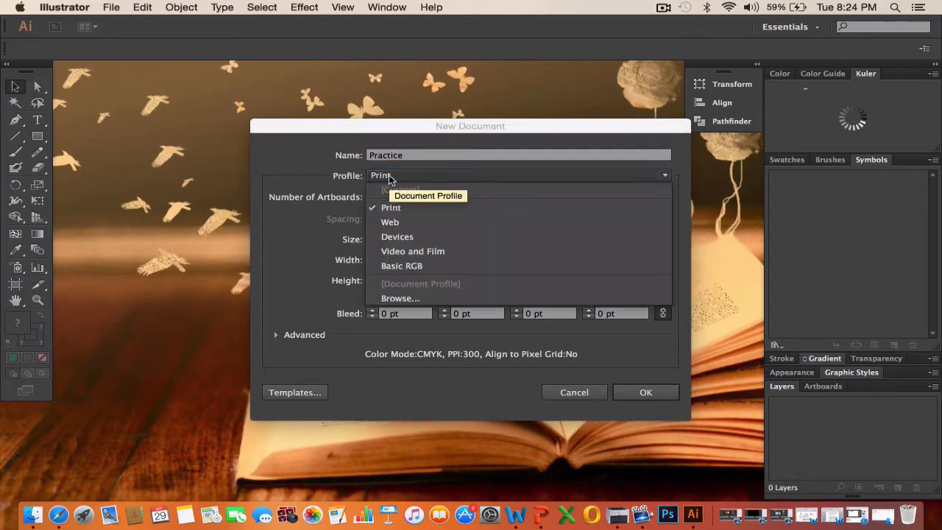
pyautogui.click(410, 209)
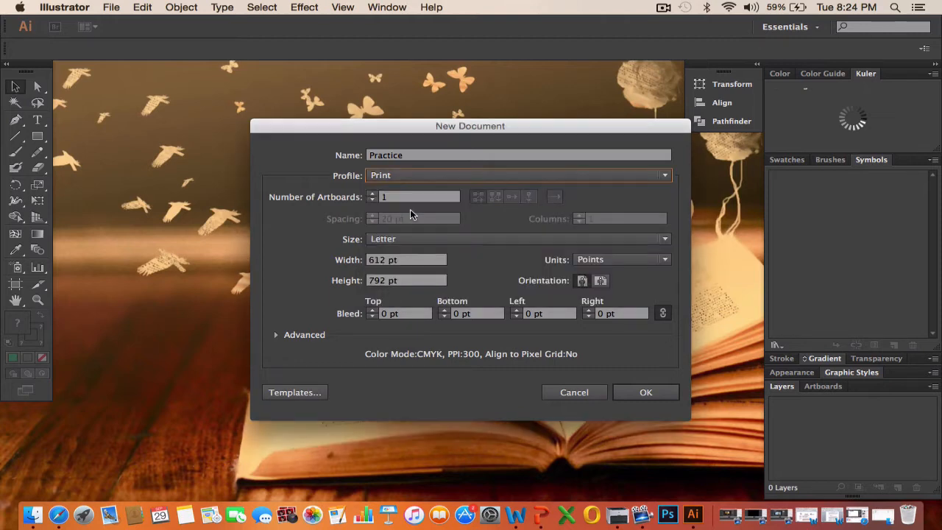
pyautogui.click(646, 392)
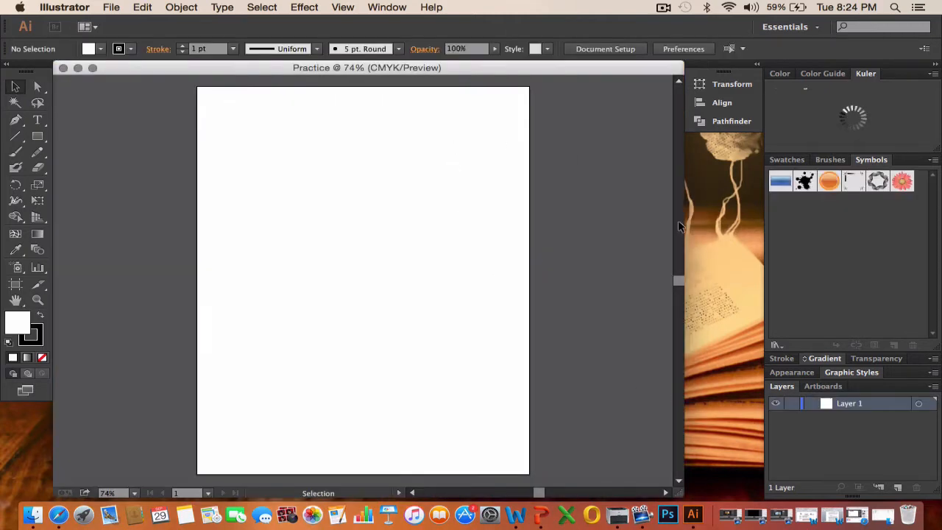
pyautogui.moveTo(681, 495); pyautogui.dragTo(763, 499)
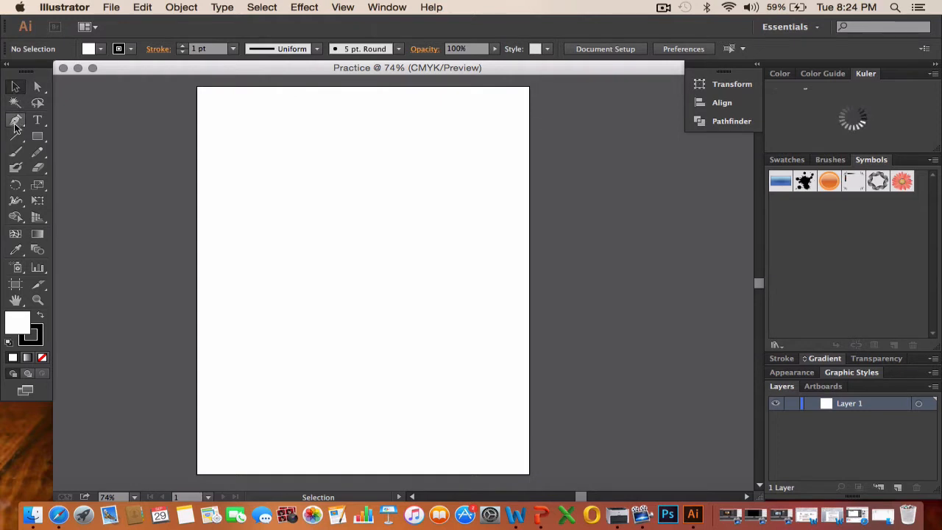
# Add the text "Hello" near the top of the artboard with the Type Tool.
pyautogui.click(38, 121)
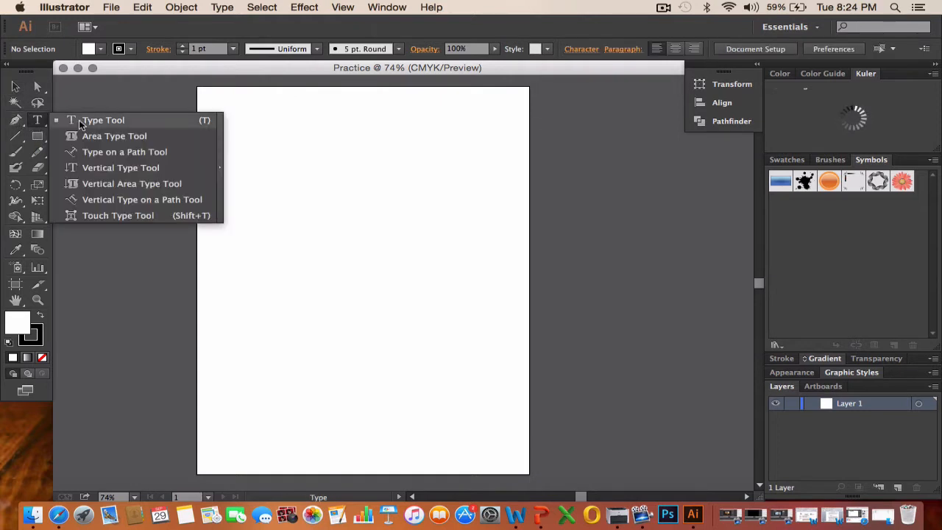
pyautogui.click(87, 123)
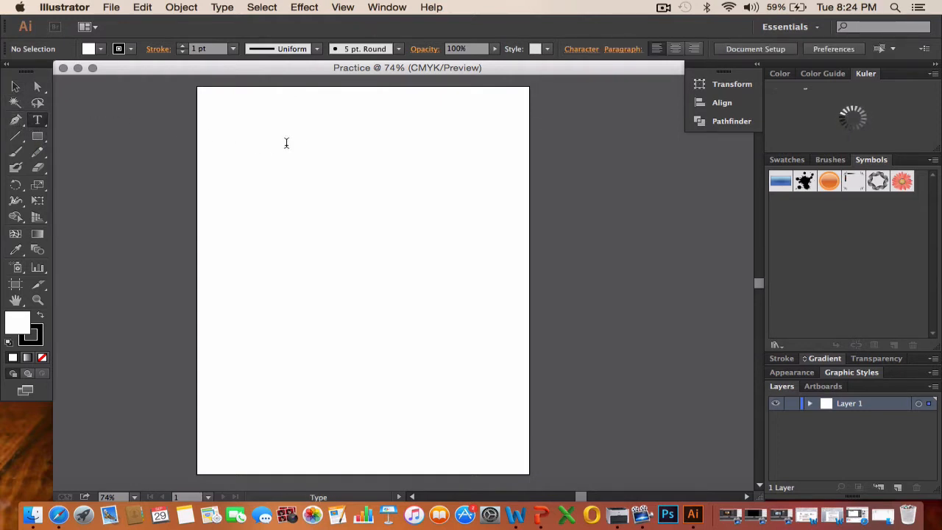
pyautogui.click(286, 143)
pyautogui.write('Hello')
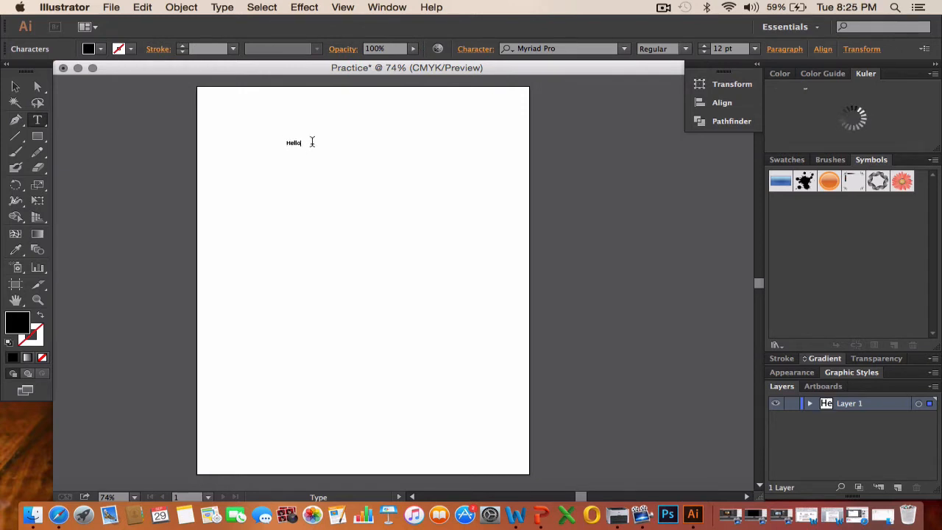
# Set the "Hello" text to 60 pt and fill it with CMYK Cyan.
pyautogui.moveTo(312, 143); pyautogui.dragTo(289, 142)
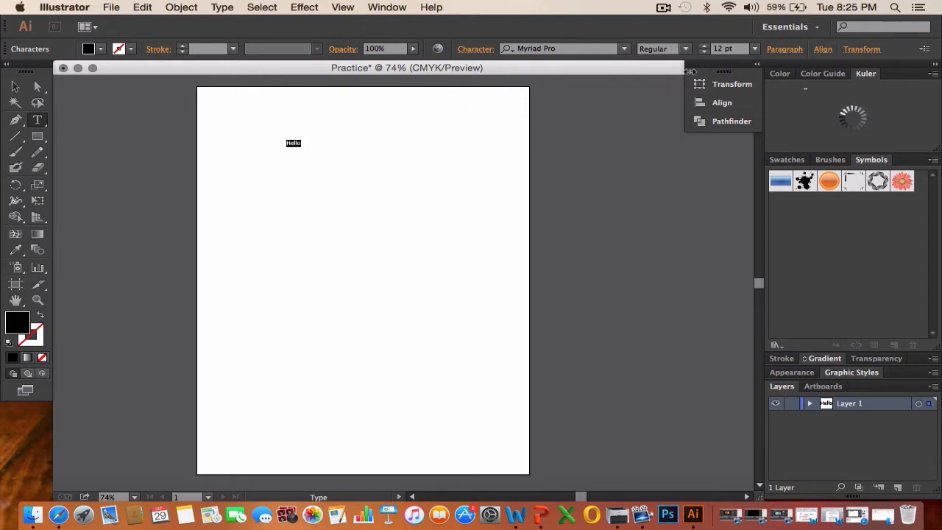
pyautogui.click(755, 49)
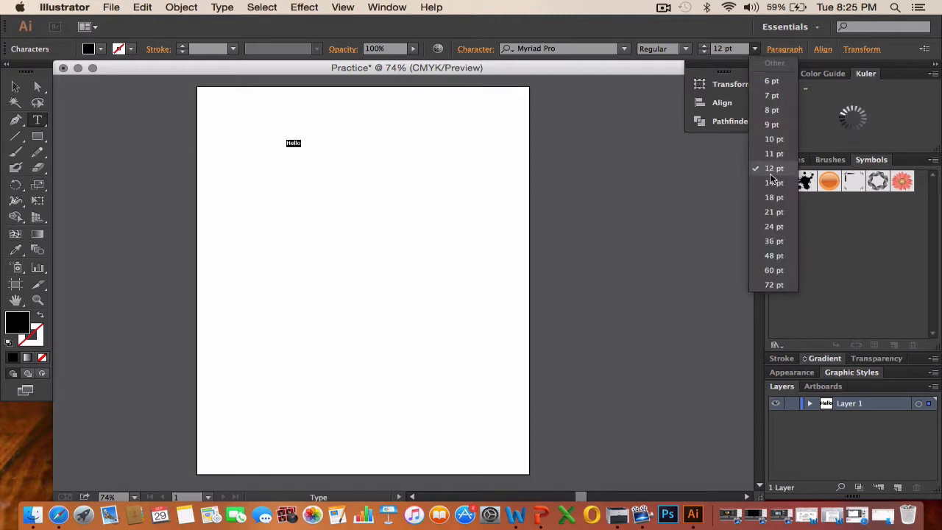
pyautogui.click(774, 271)
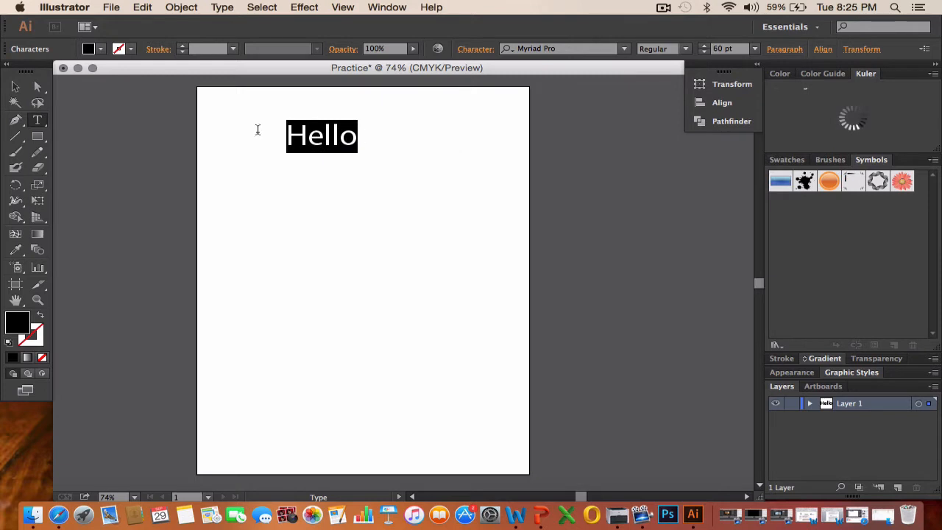
pyautogui.click(101, 53)
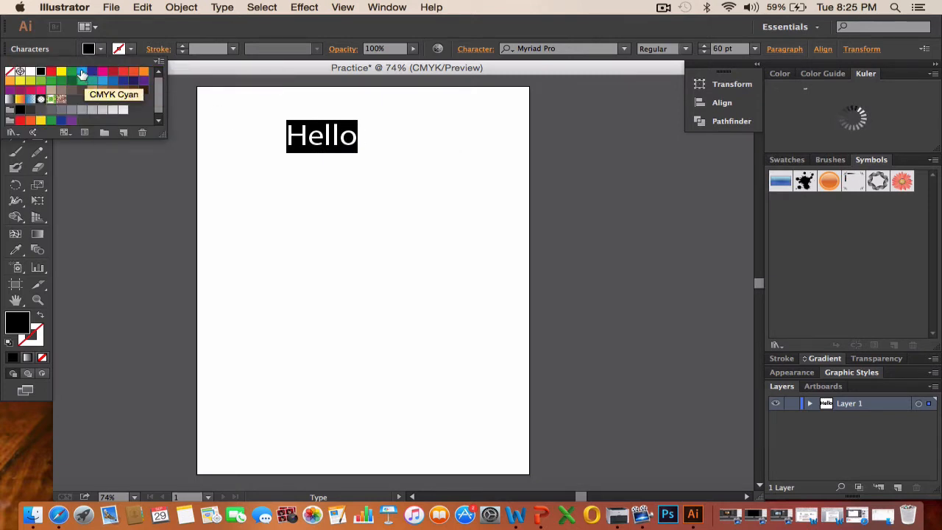
pyautogui.click(83, 74)
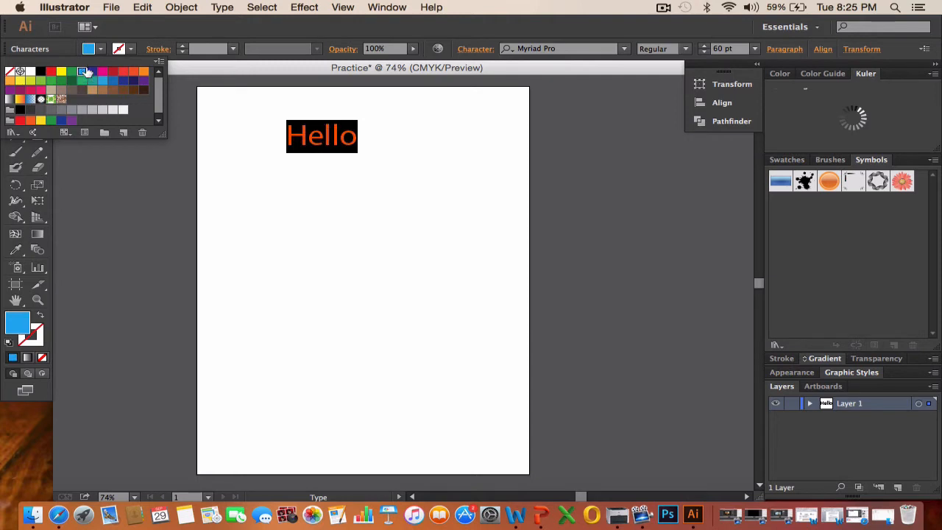
# Give the "Hello" text a stroke, trying a 12 pt weight before setting it to 4 pt.
pyautogui.click(167, 51)
pyautogui.click(182, 51)
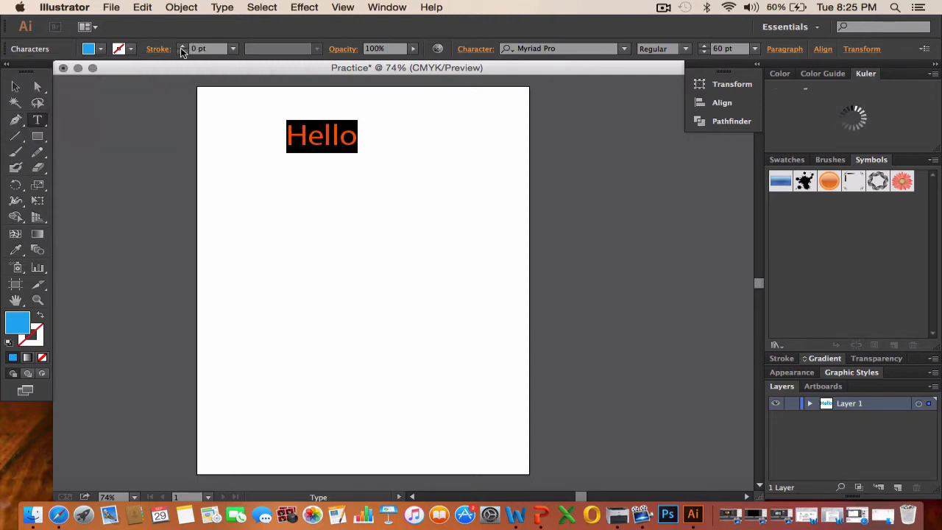
pyautogui.click(233, 48)
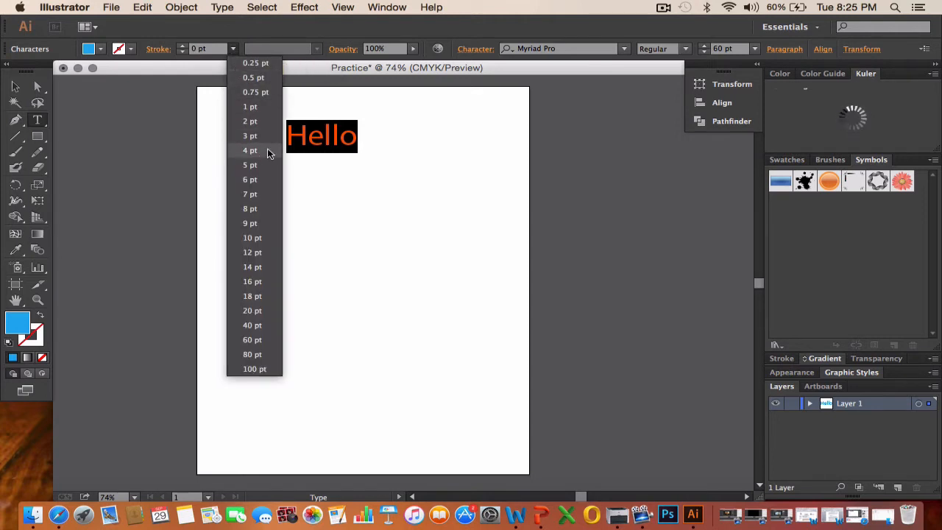
pyautogui.click(260, 251)
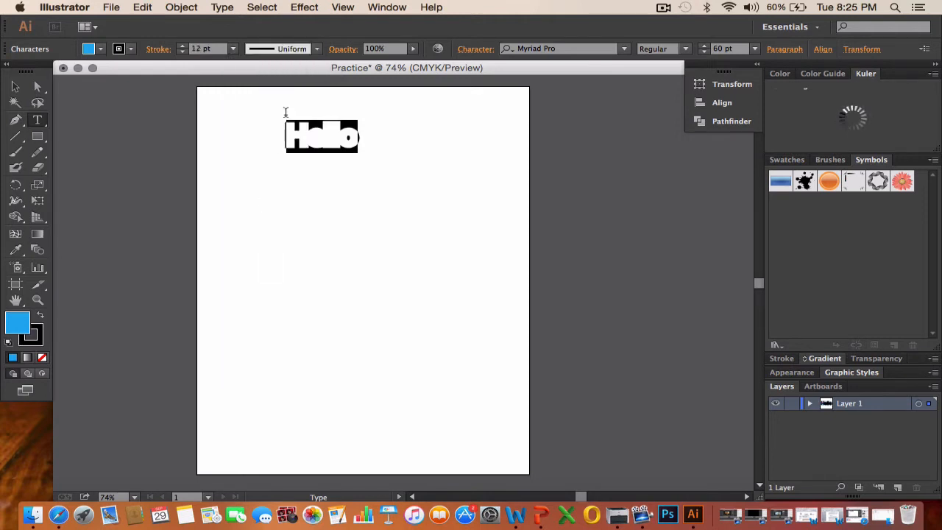
pyautogui.click(233, 48)
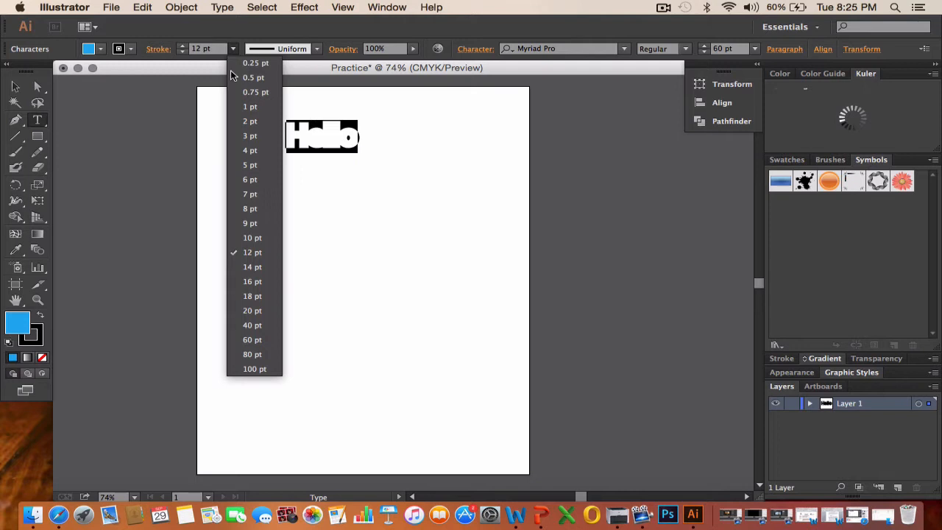
pyautogui.click(259, 148)
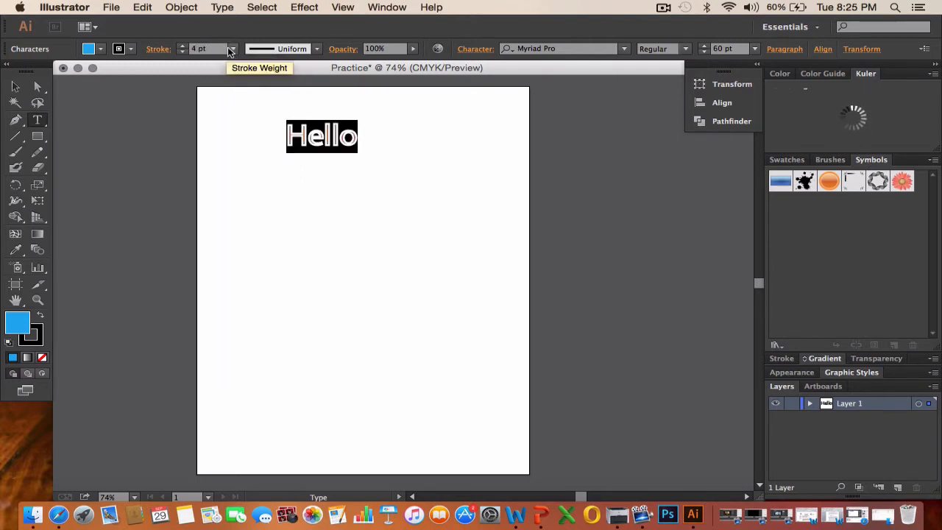
pyautogui.click(386, 148)
# Change the stroke color of the whole word "Hello" to dark green and finish editing the text.
pyautogui.moveTo(370, 140); pyautogui.dragTo(282, 136)
pyautogui.click(133, 49)
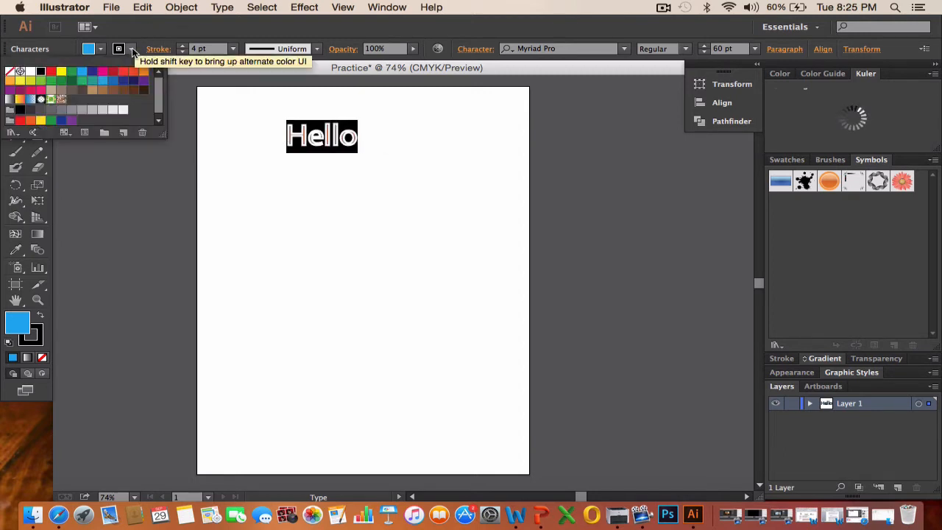
pyautogui.click(67, 83)
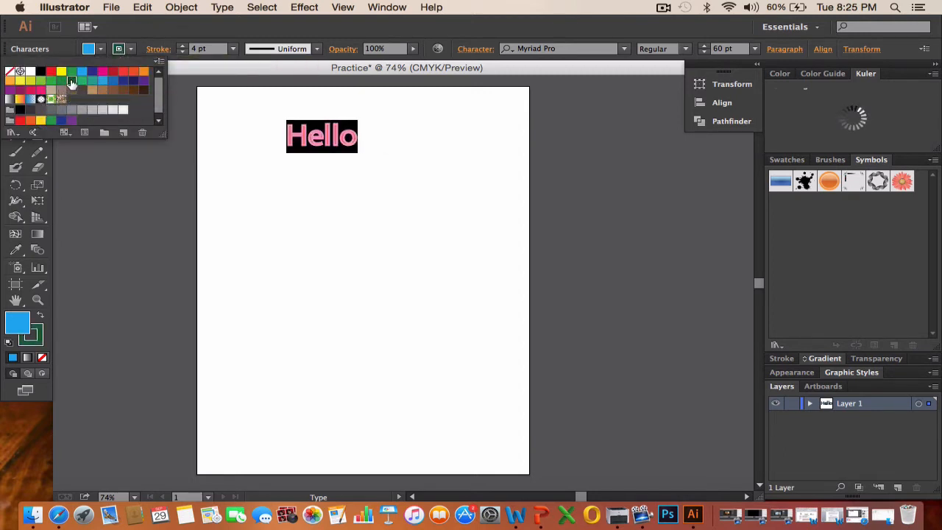
pyautogui.click(390, 136)
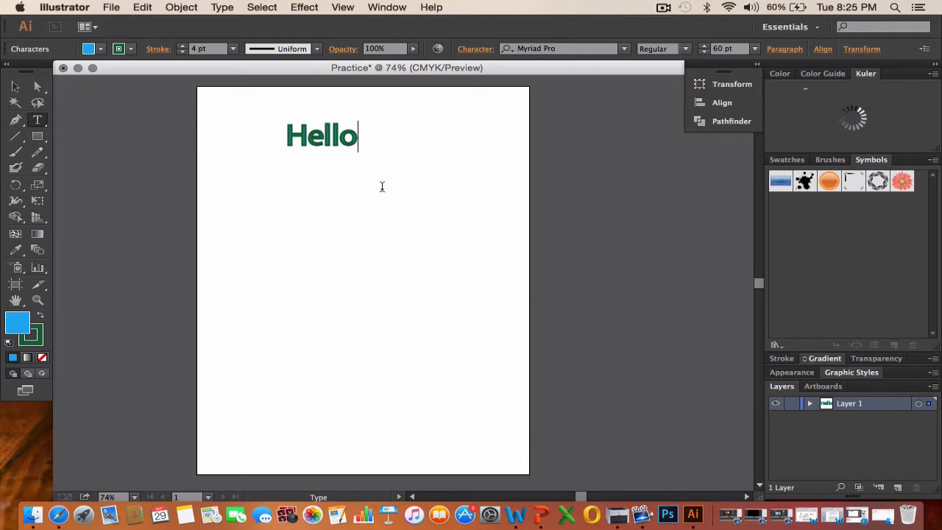
pyautogui.press('Escape')
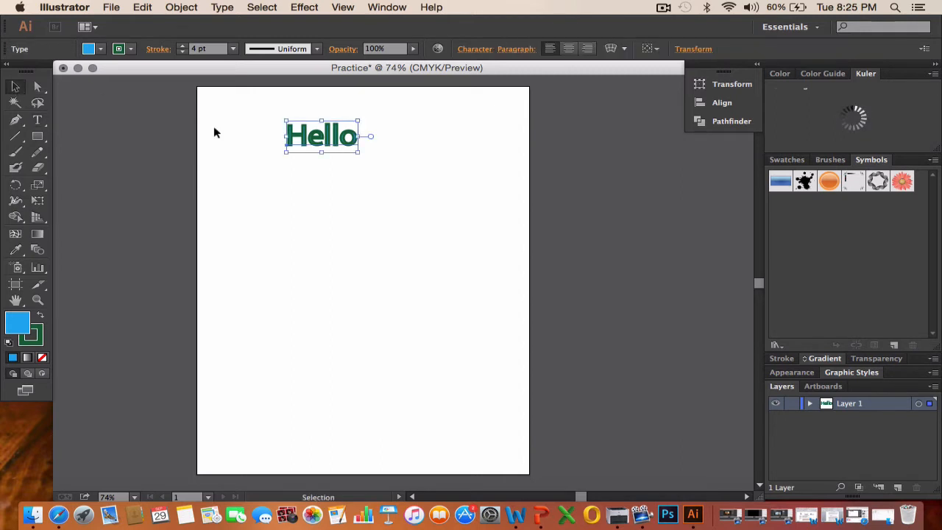
# Enlarge the "Hello" text, rotate it counterclockwise into an upward slant, and place it in the artboard's upper-left area.
pyautogui.click(18, 87)
pyautogui.moveTo(361, 153); pyautogui.dragTo(435, 194)
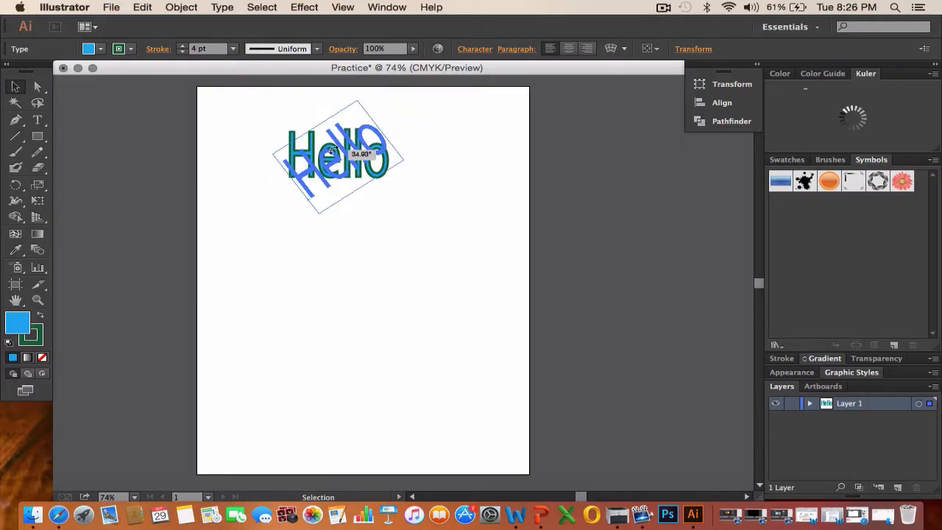
pyautogui.moveTo(351, 151); pyautogui.dragTo(266, 142)
pyautogui.click(396, 274)
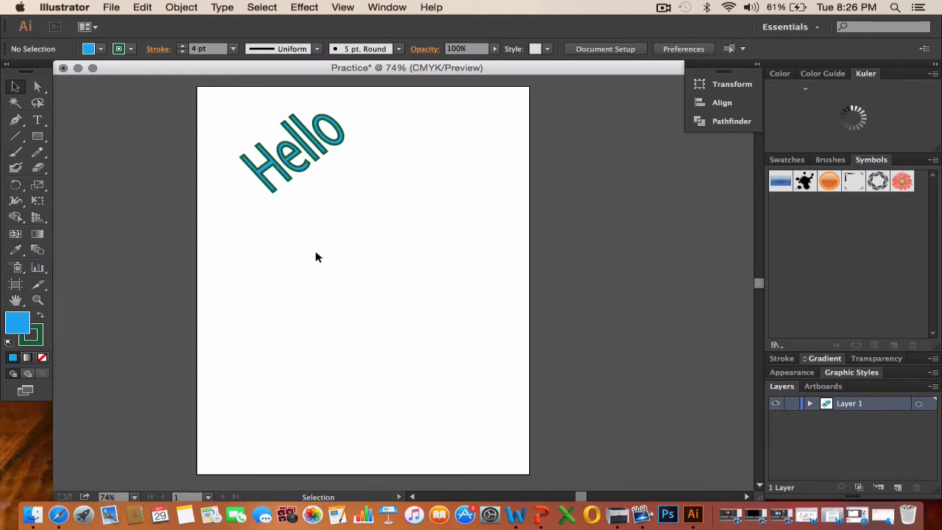
# Draw an open Pen path in the lower half of the artboard, with a straight horizontal segment followed by a curve down to the right.
pyautogui.click(18, 122)
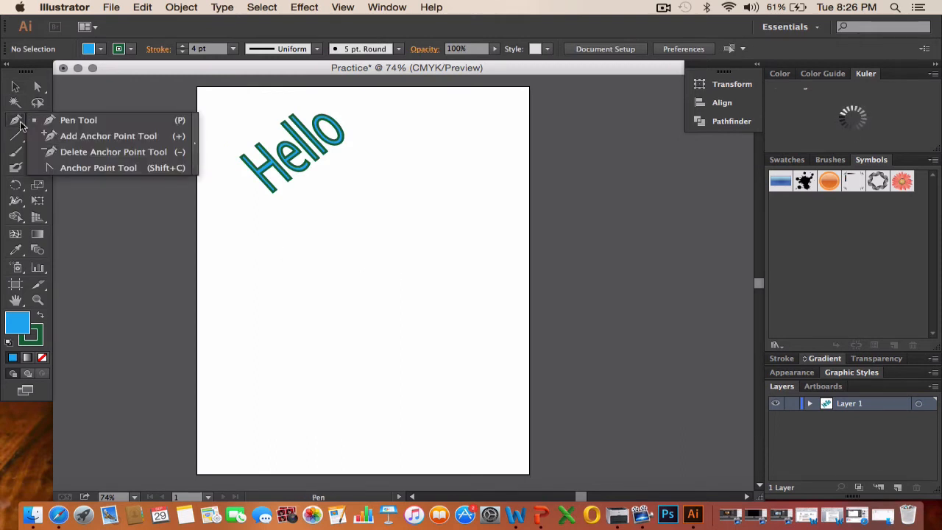
pyautogui.click(66, 128)
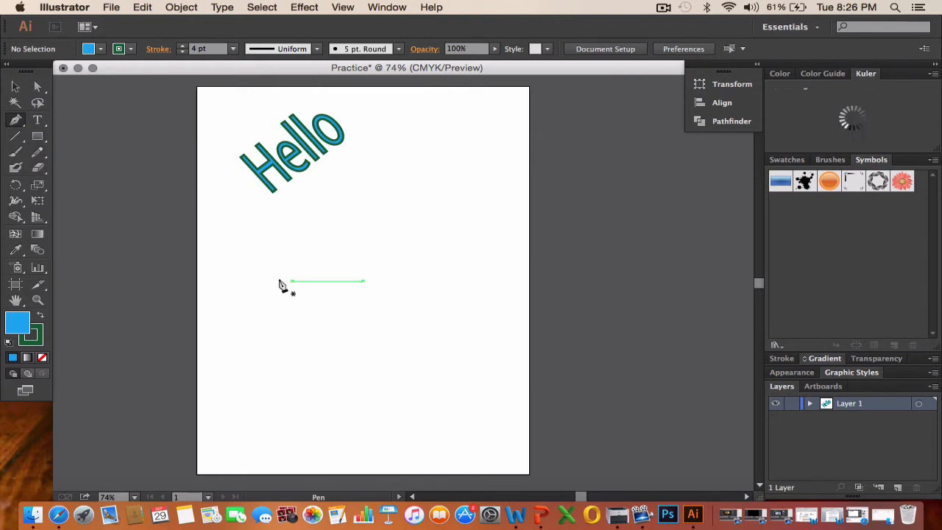
pyautogui.click(256, 294)
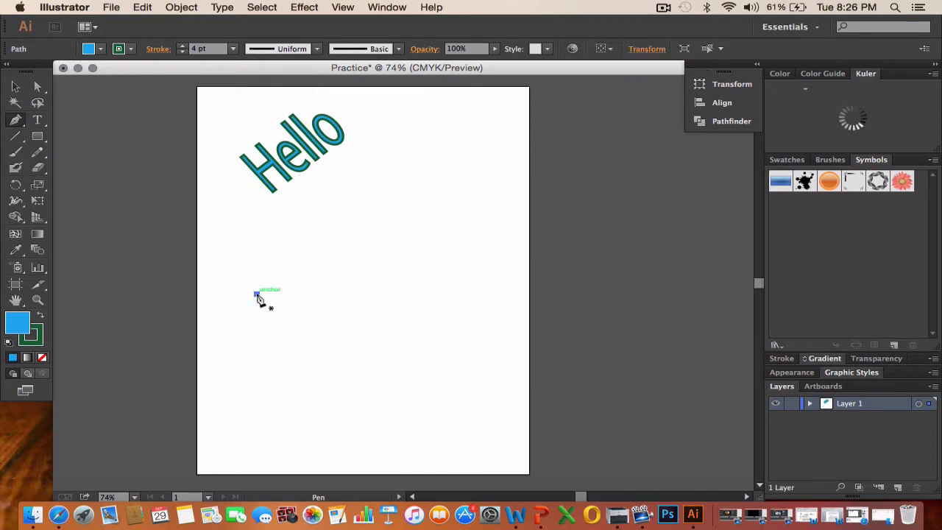
pyautogui.click(390, 294)
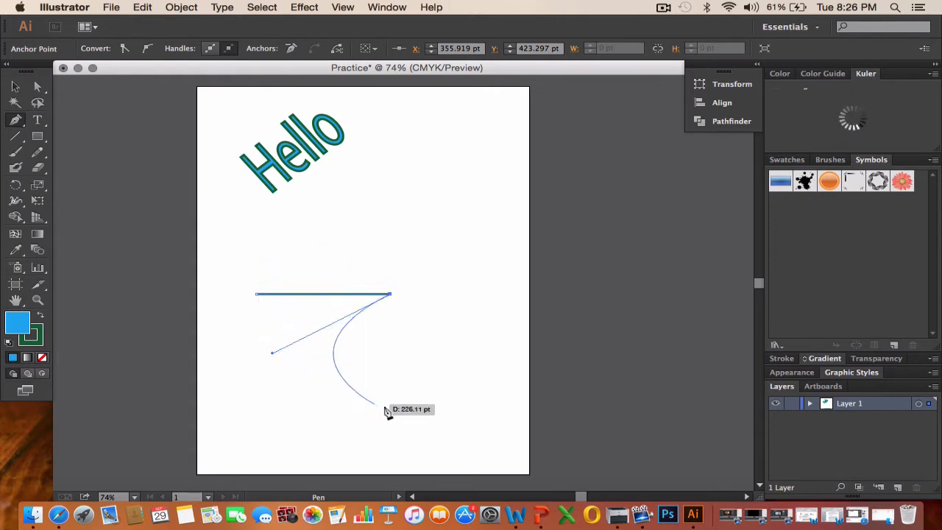
pyautogui.click(440, 415)
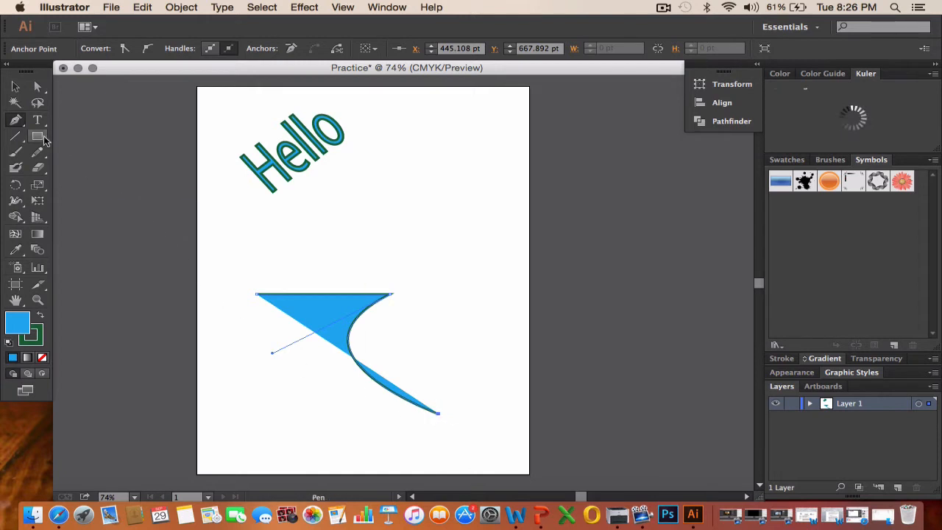
# Add the text "How are you doing?" along the drawn path, starting at its left end.
pyautogui.moveTo(41, 120); pyautogui.dragTo(92, 120)
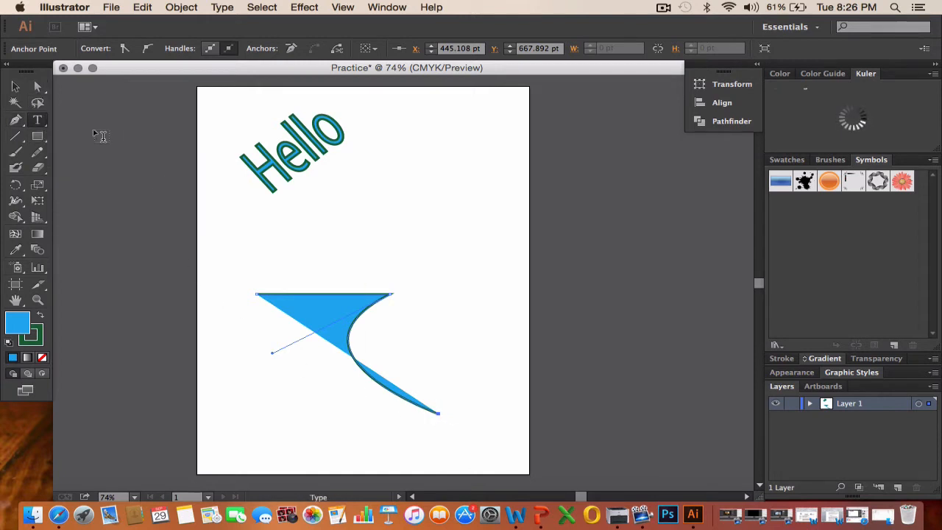
pyautogui.click(262, 291)
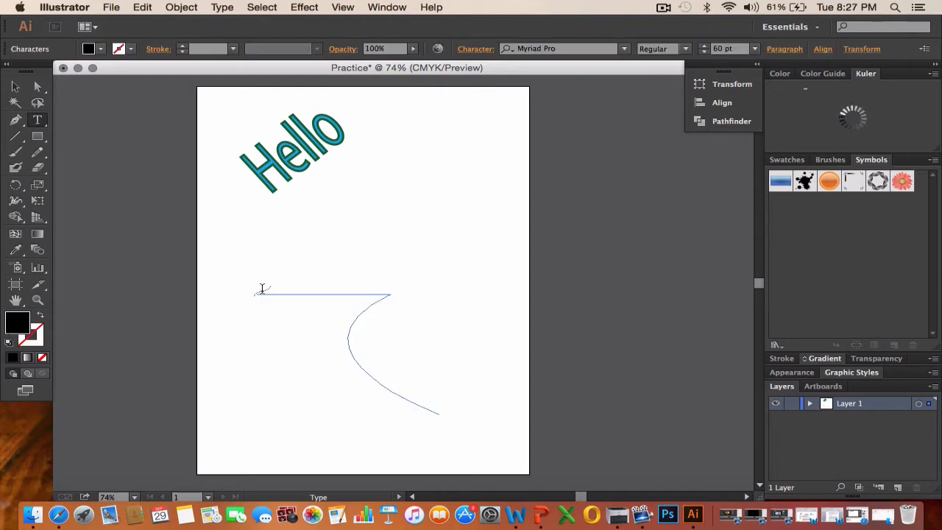
pyautogui.write('How are yo')
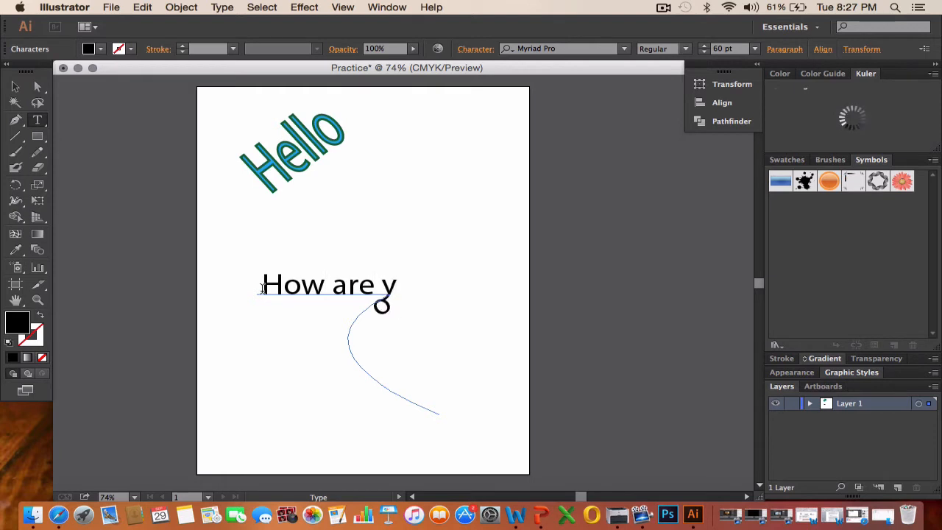
pyautogui.write('u doing?')
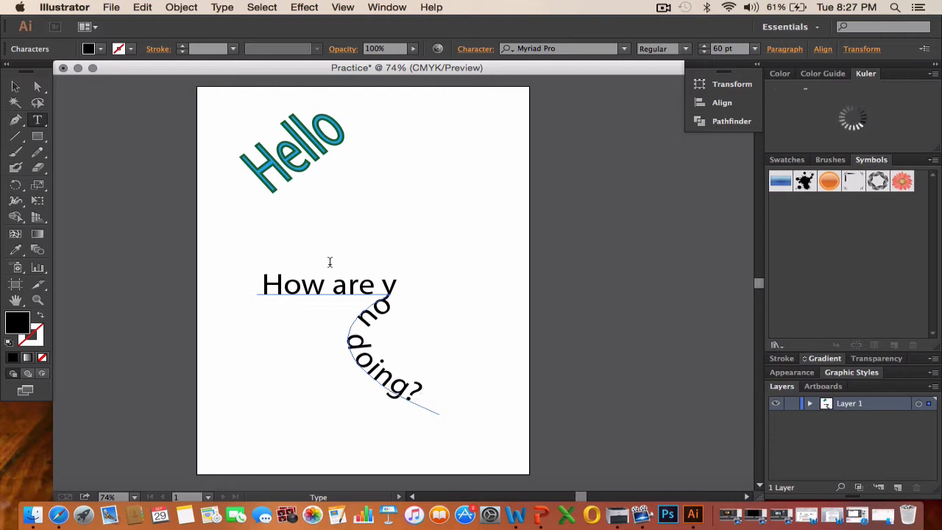
# Enlarge the "How are you doing?" path text slightly and move it a little down and to the left.
pyautogui.click(15, 86)
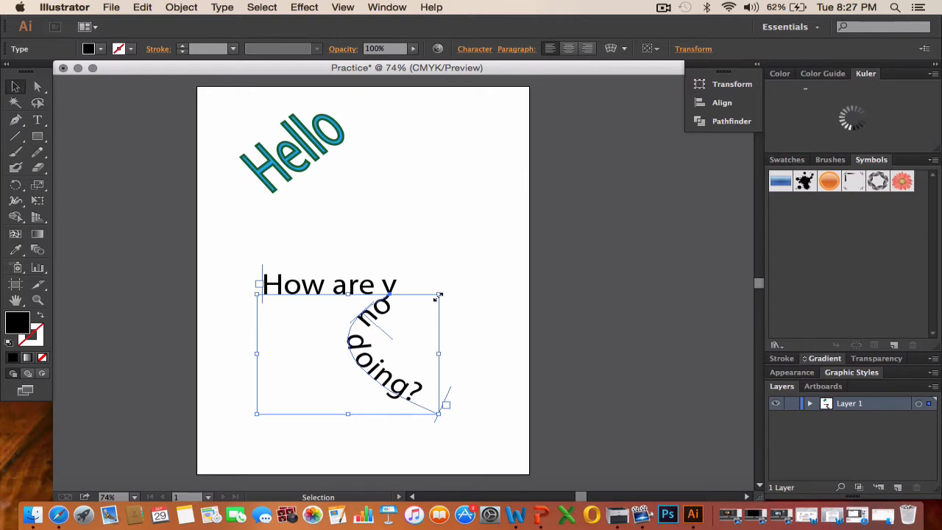
pyautogui.moveTo(438, 296)
pyautogui.mouseDown()
pyautogui.moveTo(456, 261)
pyautogui.moveTo(511, 281)
pyautogui.moveTo(501, 256)
pyautogui.moveTo(452, 250)
pyautogui.moveTo(441, 293)
pyautogui.mouseUp()
pyautogui.moveTo(367, 373)
pyautogui.mouseDown()
pyautogui.moveTo(369, 402)
pyautogui.moveTo(364, 366)
pyautogui.moveTo(362, 377)
pyautogui.mouseUp()
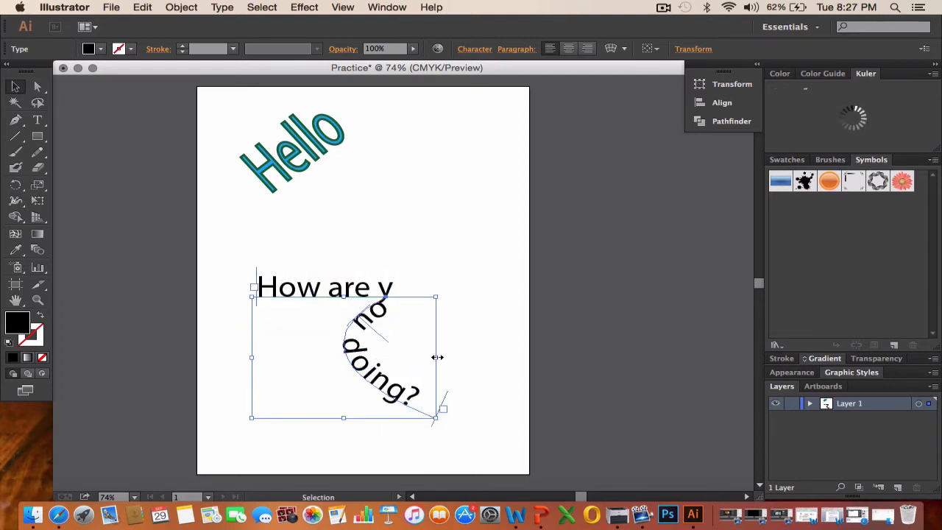
# Stretch the "How are you doing?" path text wider and reshape its path so the curve sweeps smoothly down to the right.
pyautogui.moveTo(437, 357); pyautogui.dragTo(499, 357)
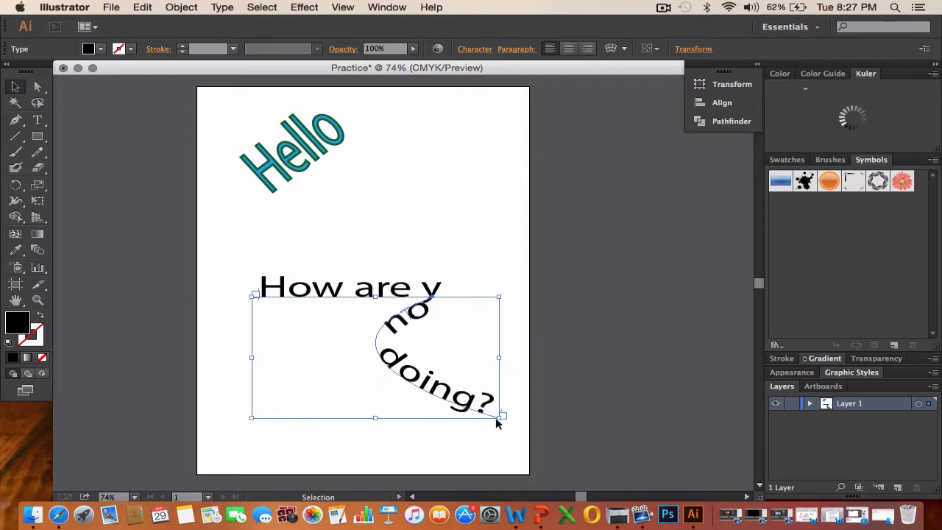
pyautogui.moveTo(494, 421); pyautogui.dragTo(431, 390)
pyautogui.press('t')
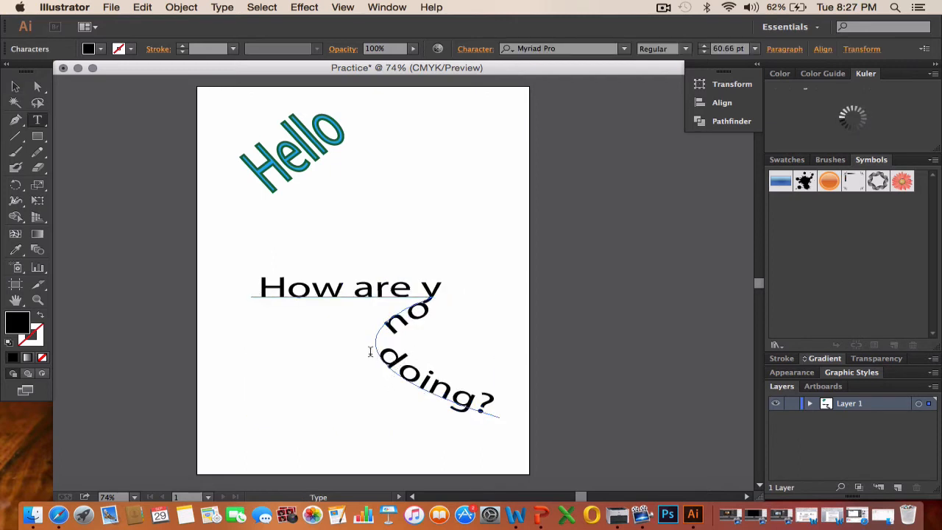
pyautogui.moveTo(341, 296); pyautogui.dragTo(335, 319)
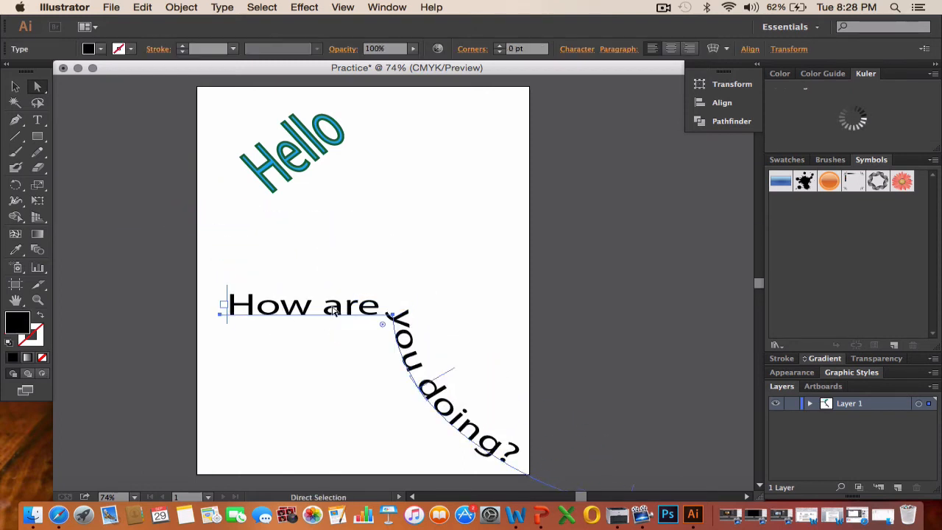
pyautogui.click(350, 407)
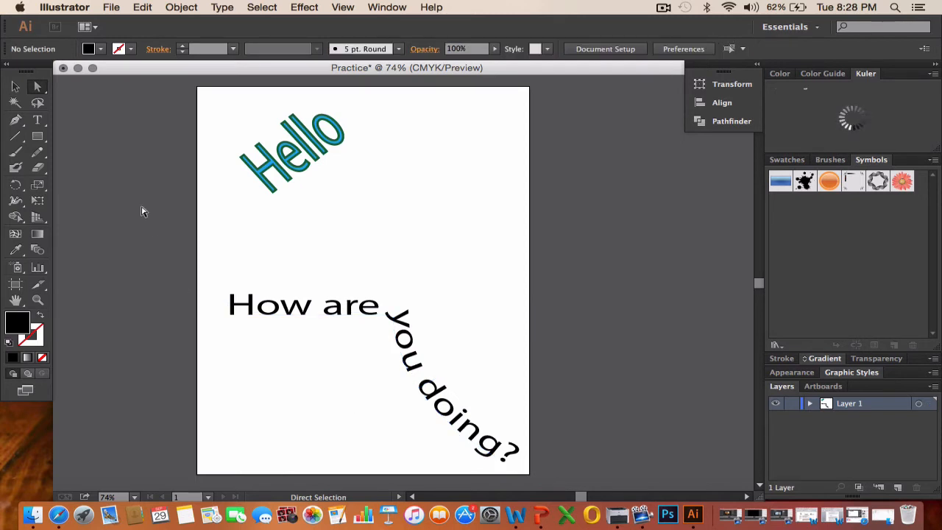
# Draw a spiral path beside the "Hello" text in the upper-right area of the artboard.
pyautogui.click(21, 122)
pyautogui.moveTo(15, 135); pyautogui.dragTo(78, 166)
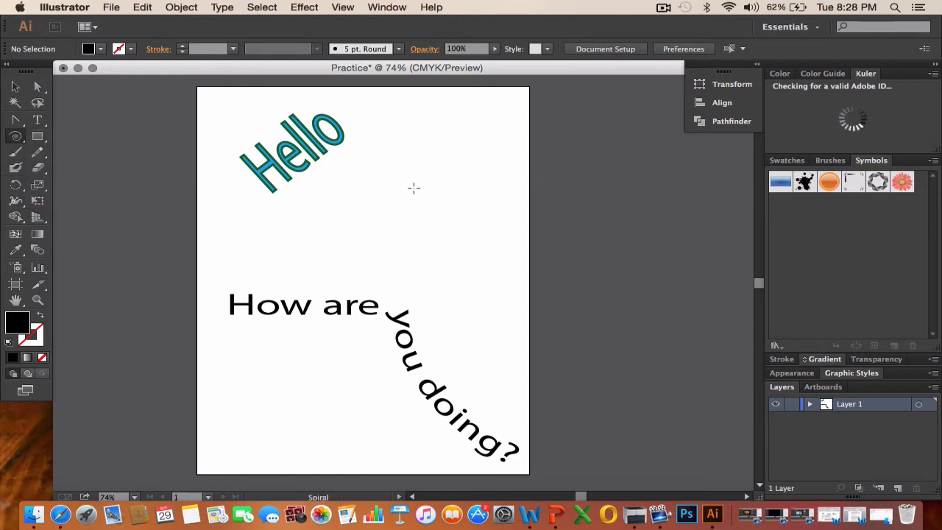
pyautogui.moveTo(413, 169); pyautogui.dragTo(473, 215)
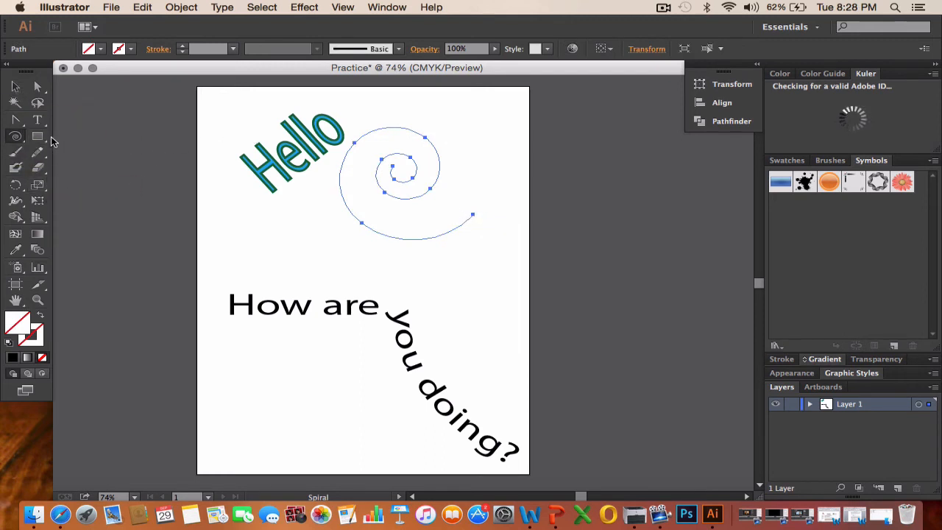
# Add the text "Trying out new spiral effect....kind of neat!" along the spiral, starting at its outer end.
pyautogui.click(38, 120)
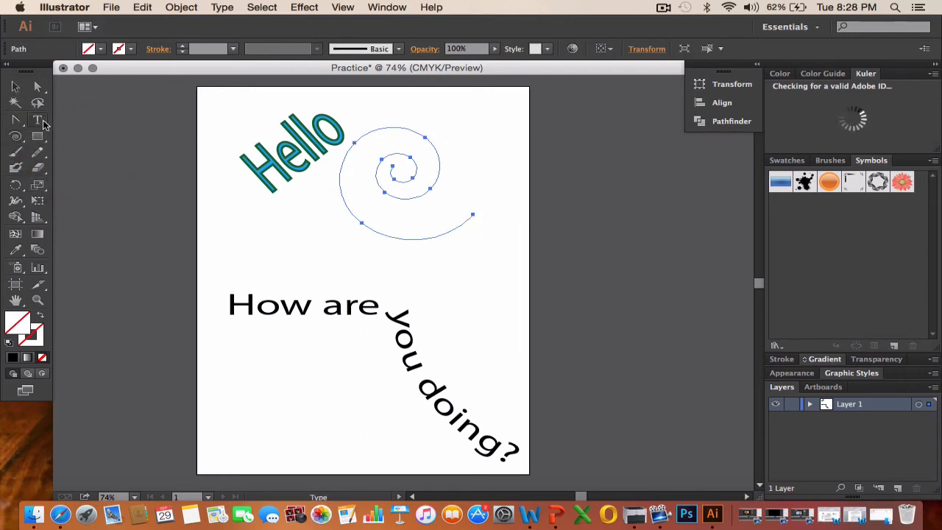
pyautogui.click(467, 214)
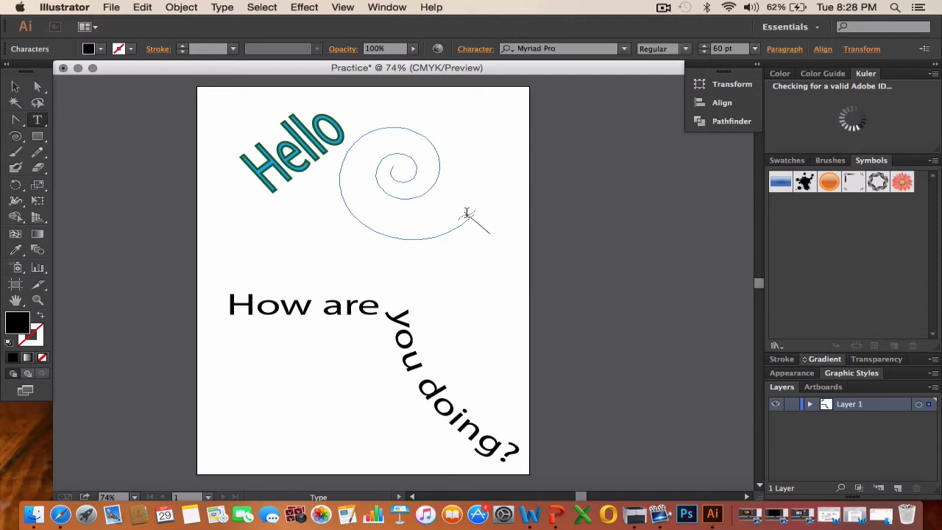
pyautogui.write('Trying')
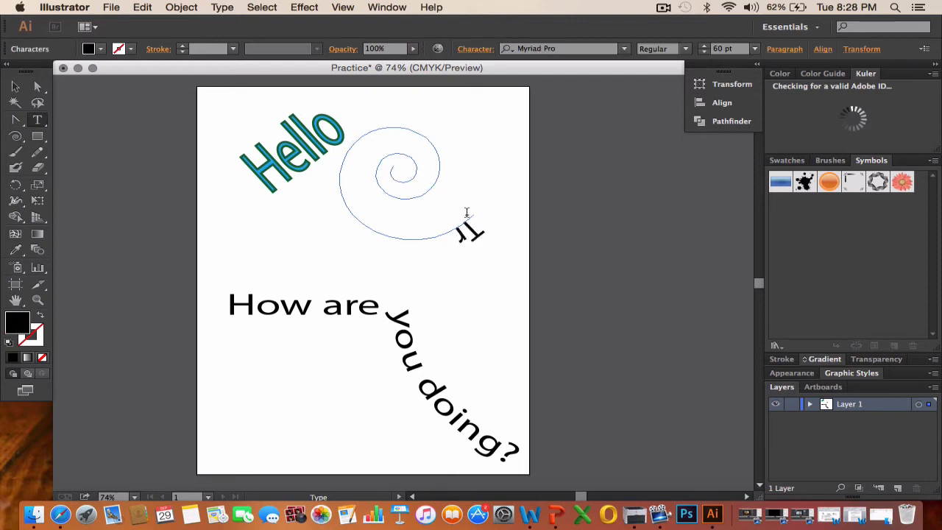
pyautogui.press('BackSpace')
pyautogui.press('BackSpace')
pyautogui.press('BackSpace')
pyautogui.write('ing')
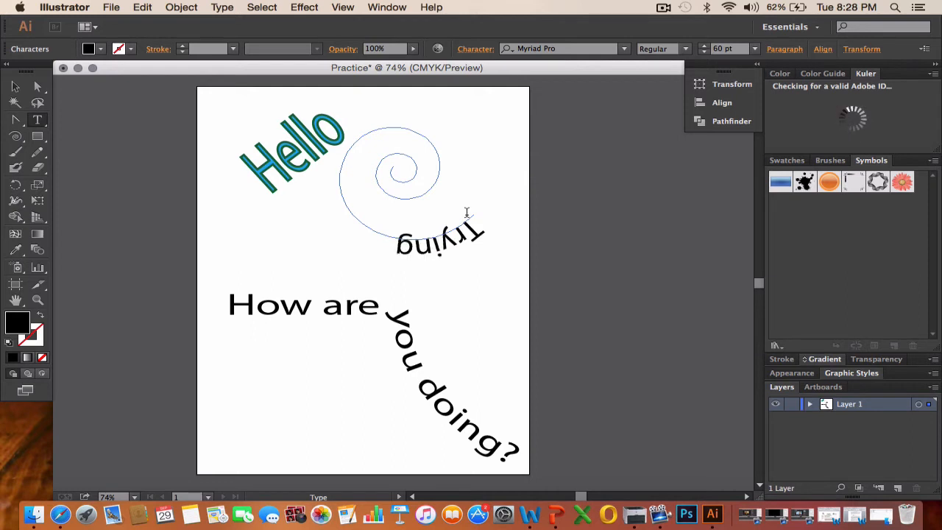
pyautogui.write(' out new')
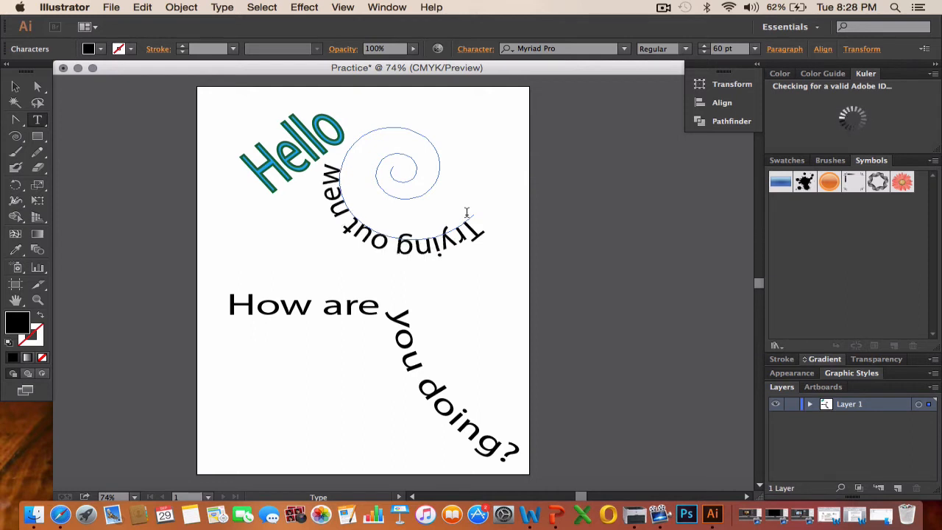
pyautogui.write(' spiral ef')
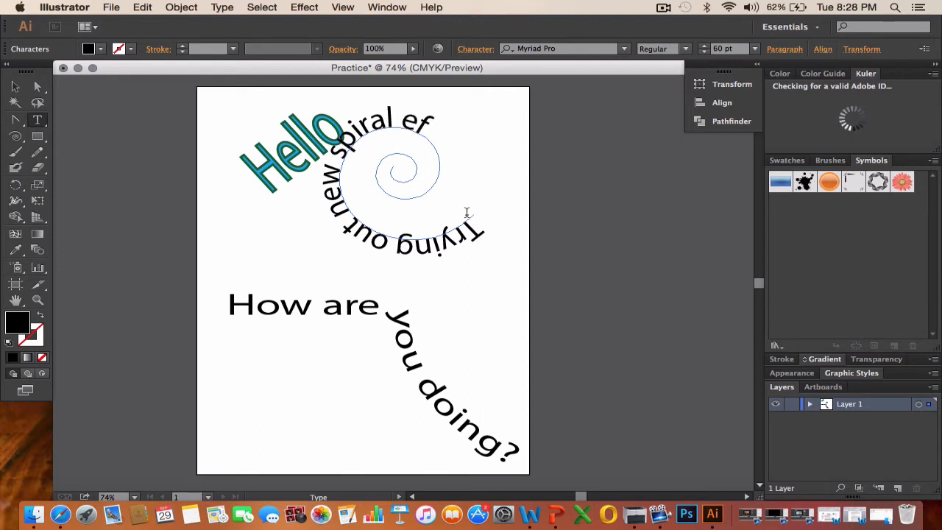
pyautogui.write('fect...')
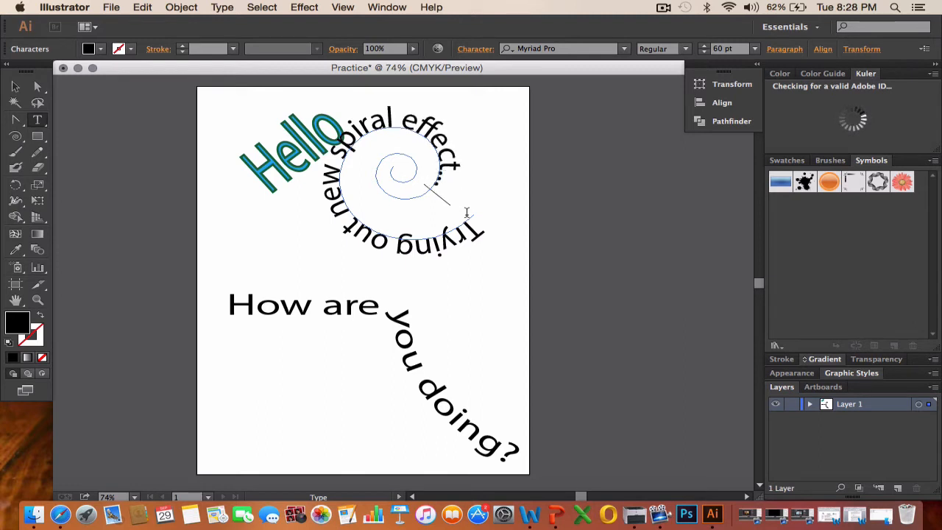
pyautogui.write(' kind of neat!')
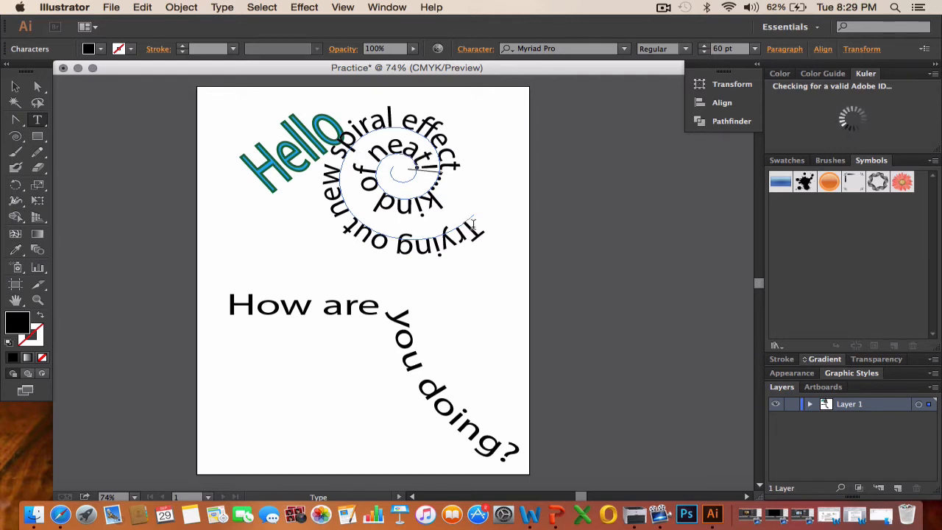
# Set the font size of the entire spiral text to 48 pt.
pyautogui.moveTo(467, 226)
pyautogui.mouseDown()
pyautogui.moveTo(349, 237)
pyautogui.moveTo(324, 180)
pyautogui.moveTo(448, 136)
pyautogui.moveTo(368, 199)
pyautogui.moveTo(390, 118)
pyautogui.moveTo(449, 191)
pyautogui.moveTo(361, 170)
pyautogui.moveTo(418, 157)
pyautogui.mouseUp()
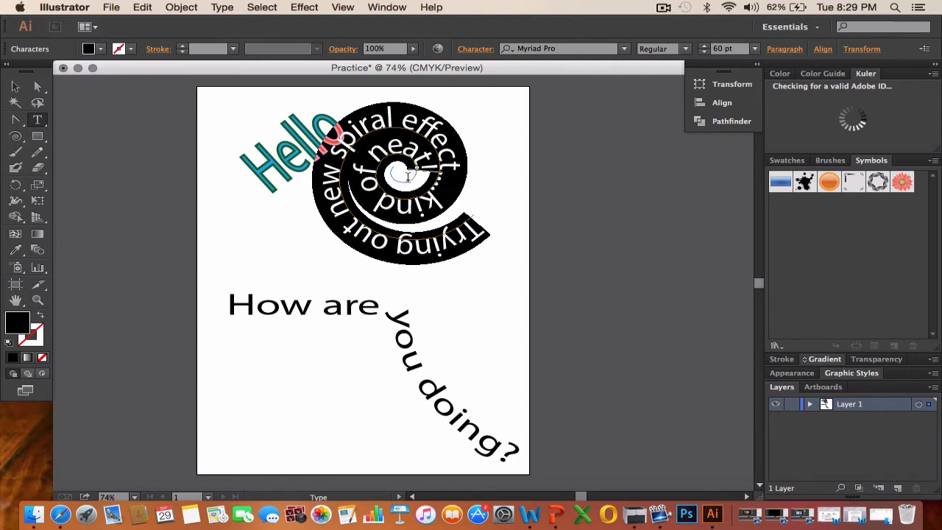
pyautogui.click(754, 50)
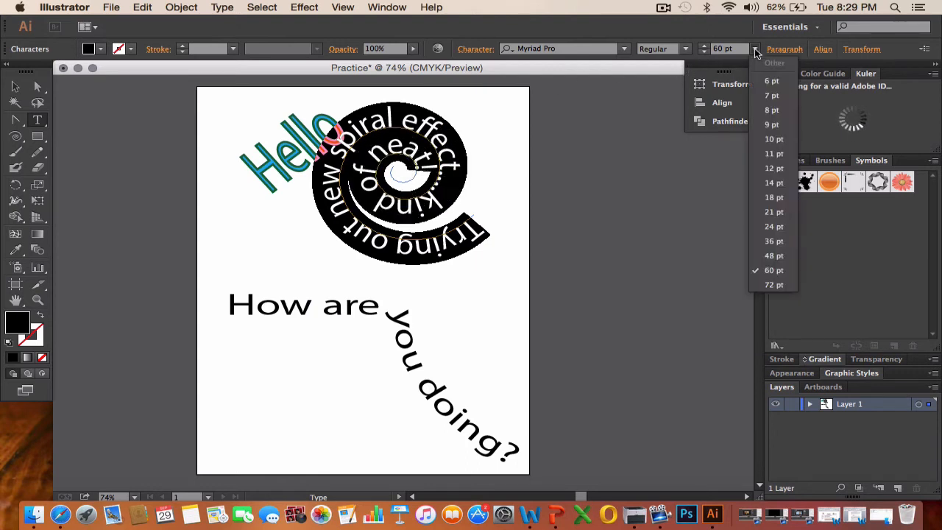
pyautogui.click(775, 212)
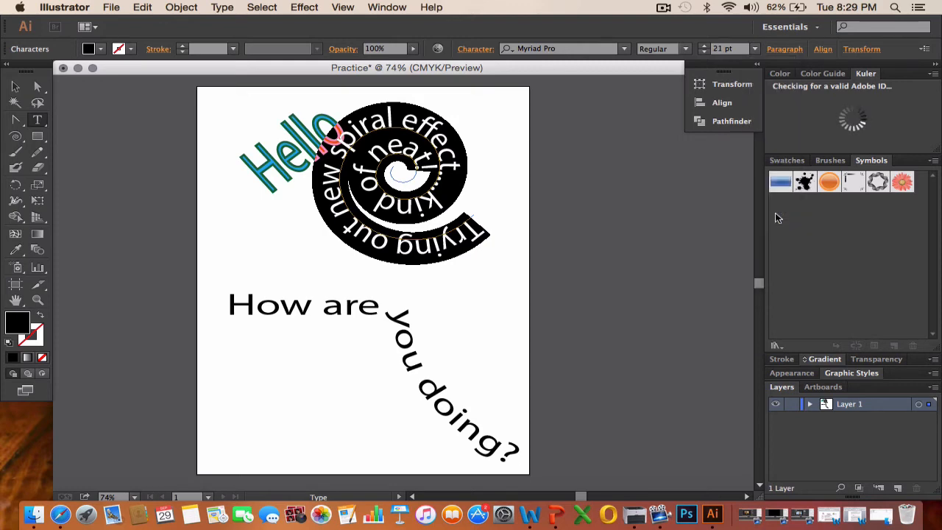
pyautogui.click(754, 49)
pyautogui.click(774, 255)
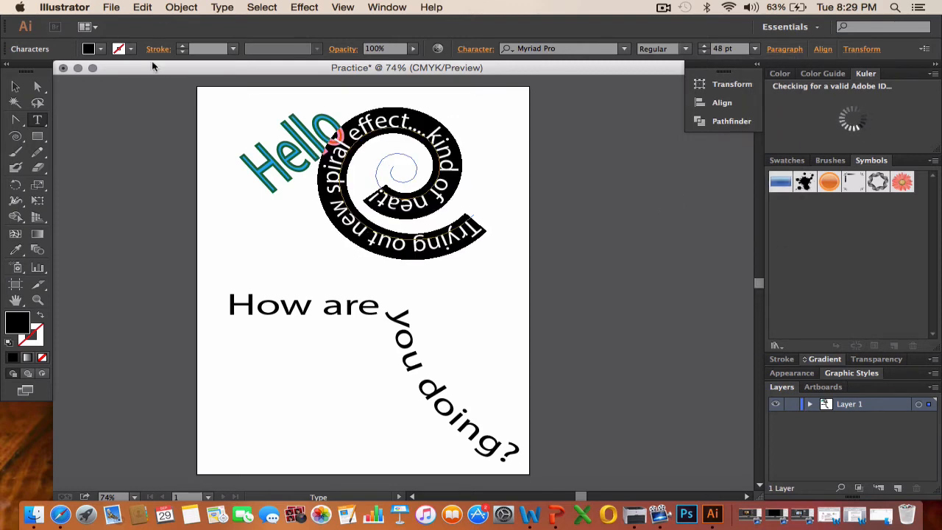
# Change the fill colour of the spiral text to dark red.
pyautogui.click(101, 49)
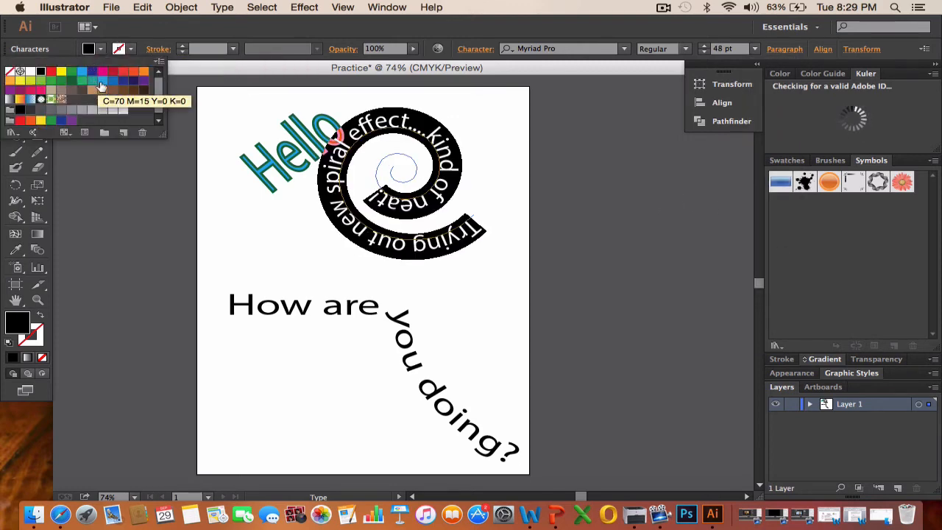
pyautogui.click(112, 72)
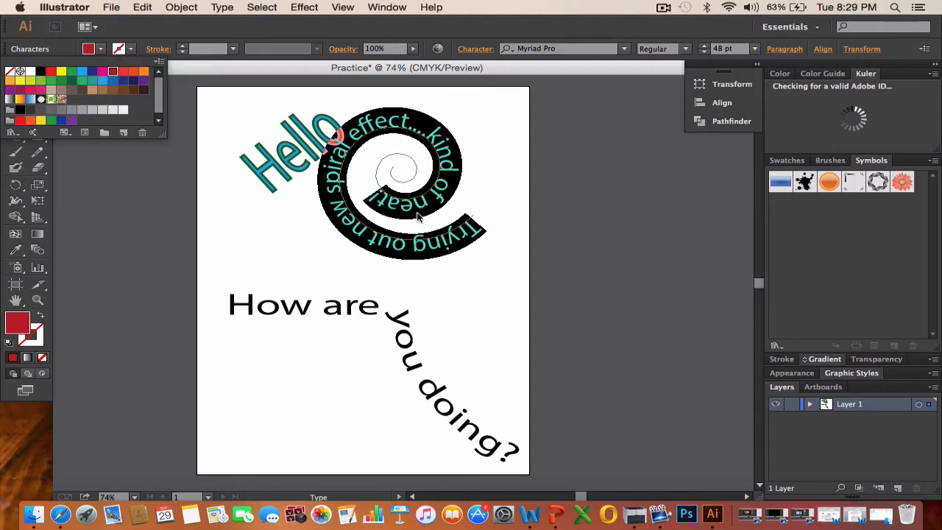
pyautogui.click(480, 221)
pyautogui.click(488, 159)
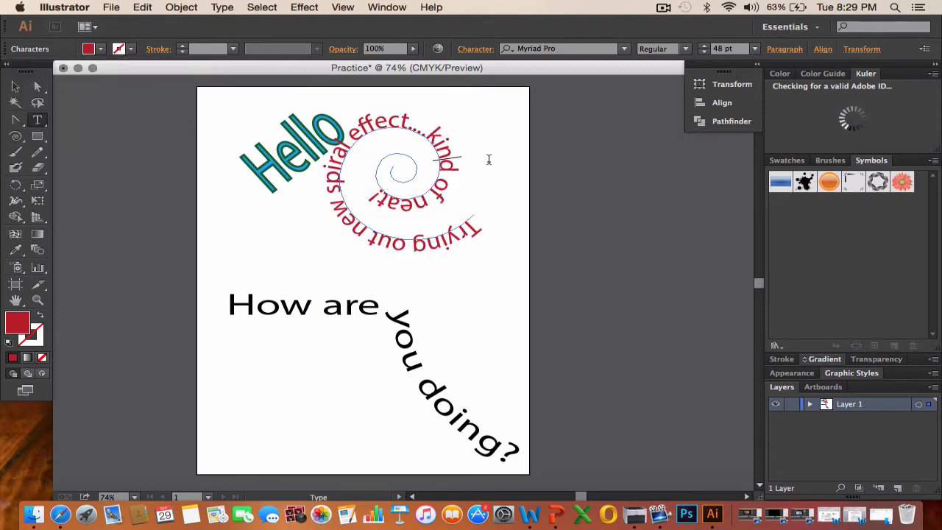
# Move the red spiral text up and to the right, clear of the "Hello" text.
pyautogui.click(18, 88)
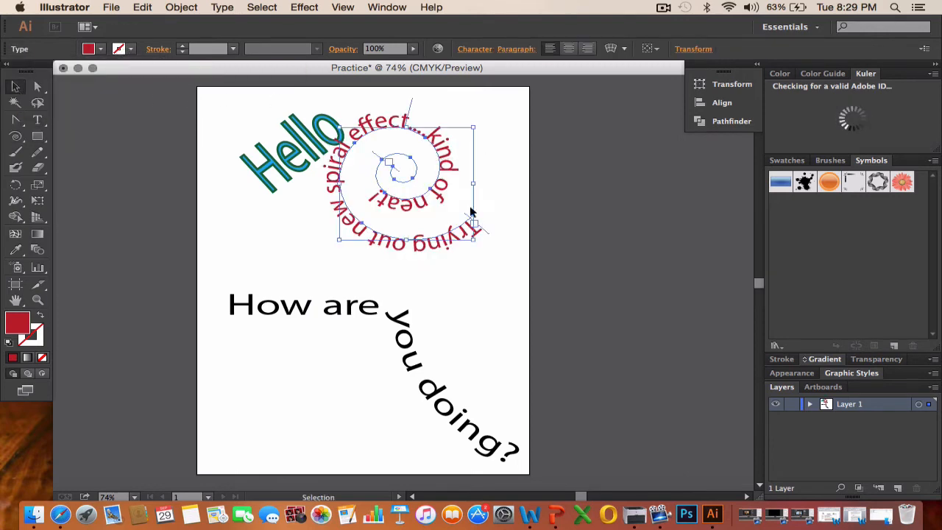
pyautogui.moveTo(423, 134); pyautogui.dragTo(509, 112)
pyautogui.click(496, 288)
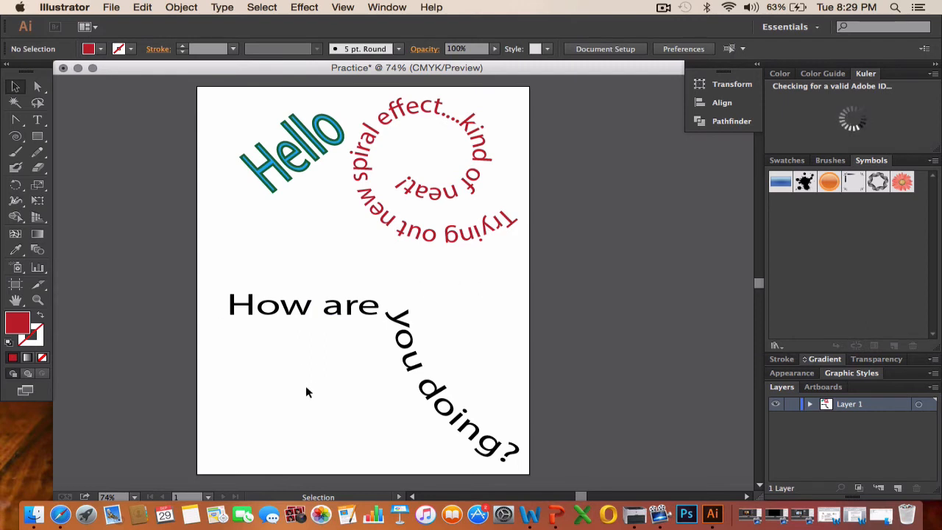
# Draw an arc below "Hello" and add the text "Arc tool" along it, starting at its lower end.
pyautogui.moveTo(16, 136); pyautogui.dragTo(74, 153)
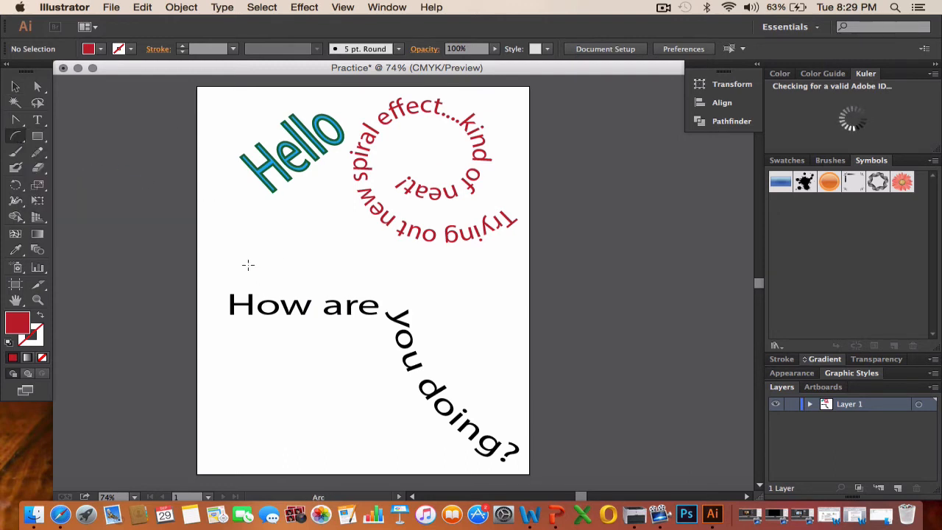
pyautogui.moveTo(249, 263); pyautogui.dragTo(336, 197)
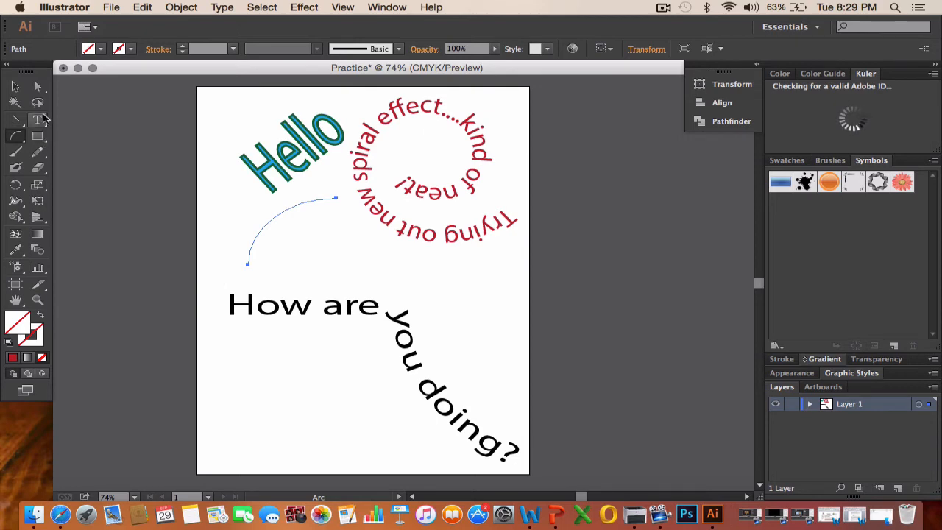
pyautogui.moveTo(37, 120); pyautogui.dragTo(86, 123)
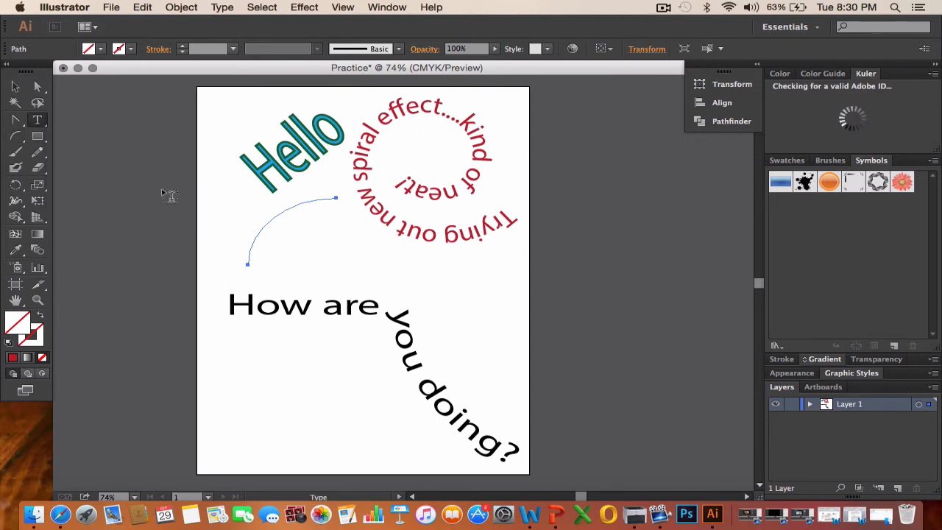
pyautogui.click(248, 257)
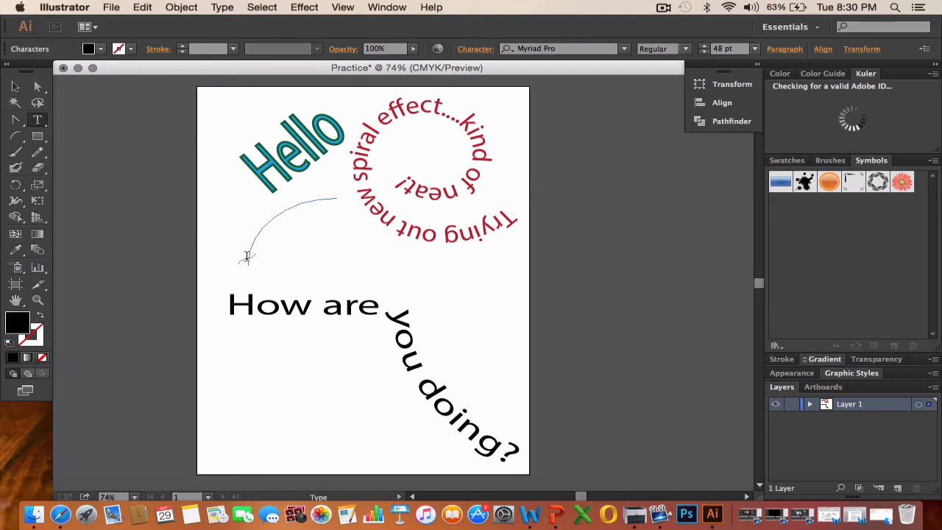
pyautogui.write('Arc tool')
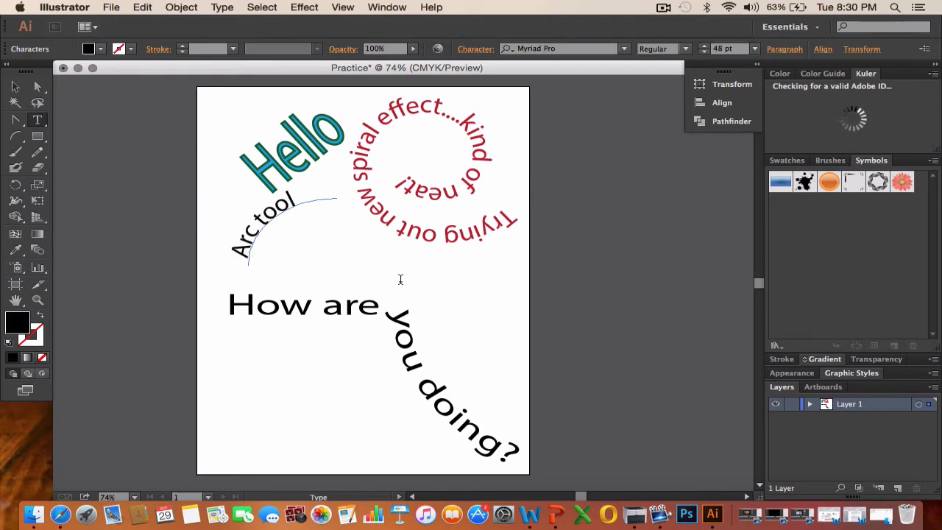
pyautogui.press('Escape')
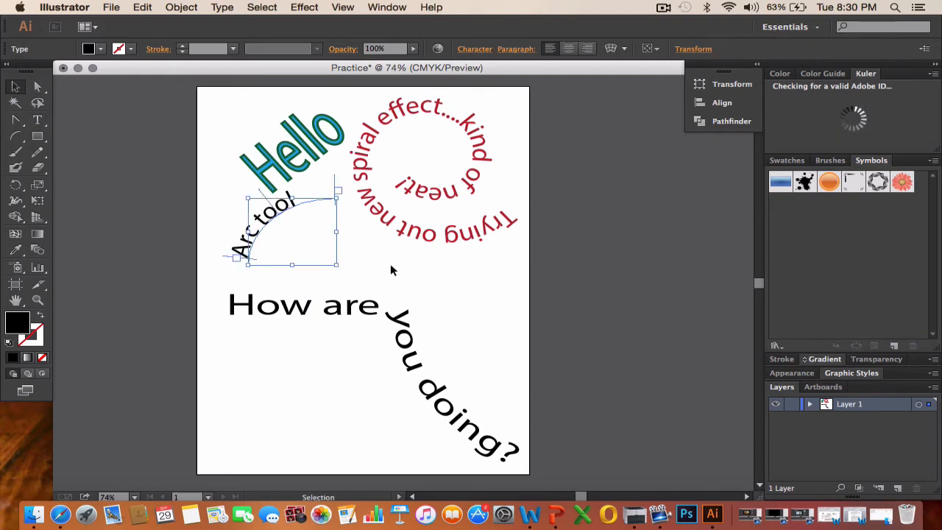
pyautogui.click(391, 271)
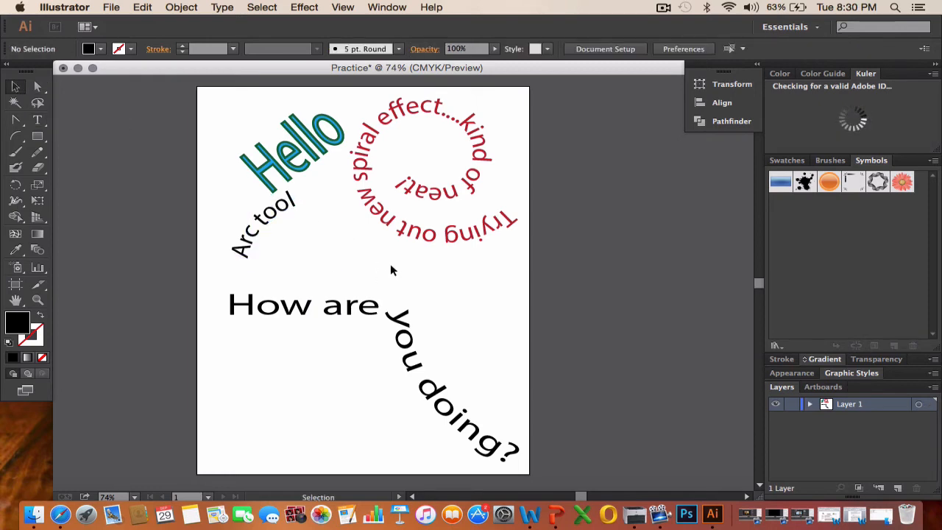
# Add the word "Vertical" as vertical type below the red spiral text, near the artboard's right side.
pyautogui.click(38, 119)
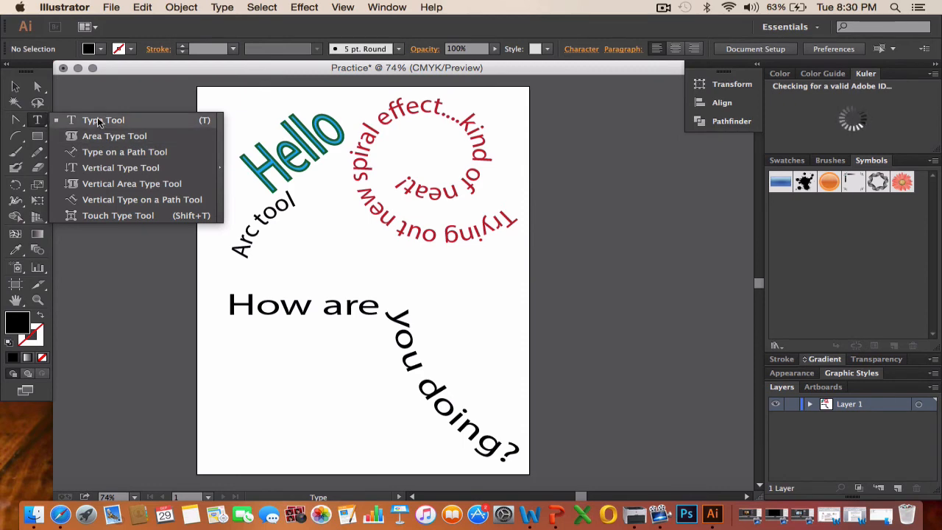
pyautogui.click(140, 173)
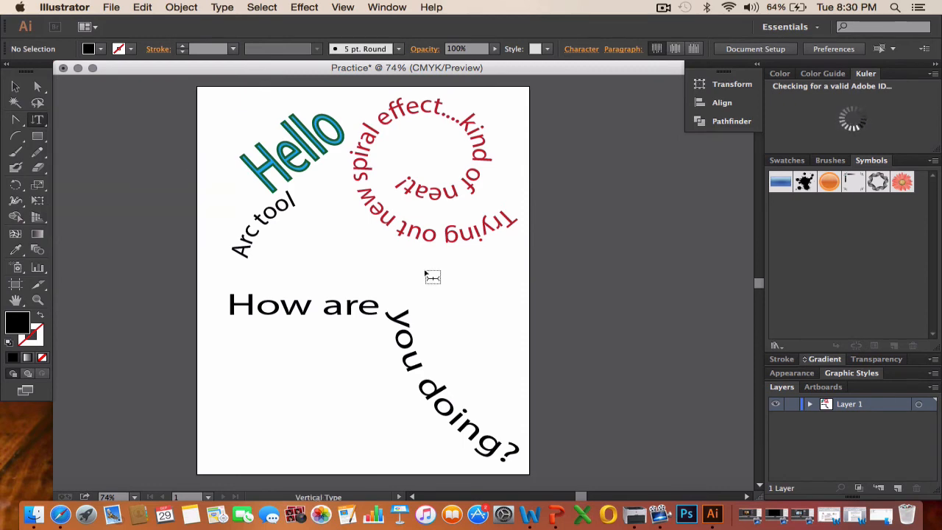
pyautogui.click(476, 277)
pyautogui.write('This')
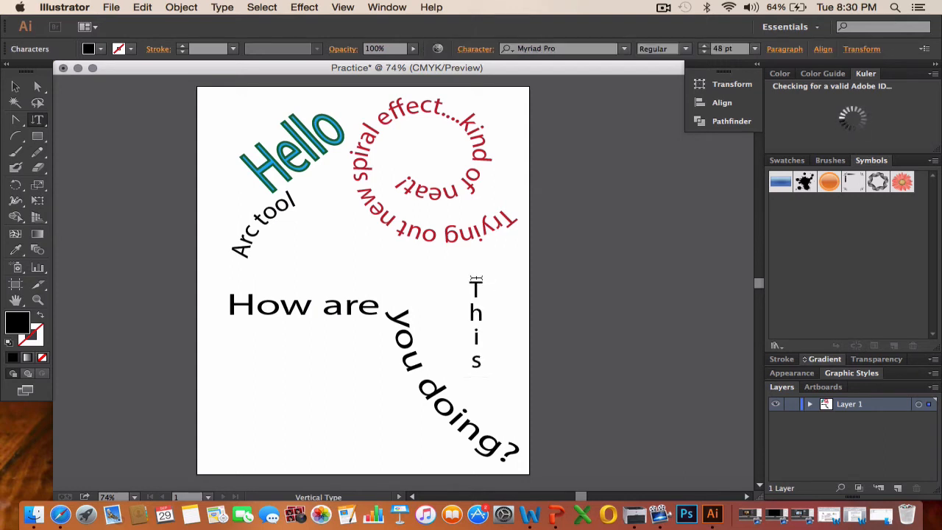
pyautogui.press('BackSpace')
pyautogui.press('BackSpace')
pyautogui.press('BackSpace')
pyautogui.press('BackSpace')
pyautogui.write('Vert')
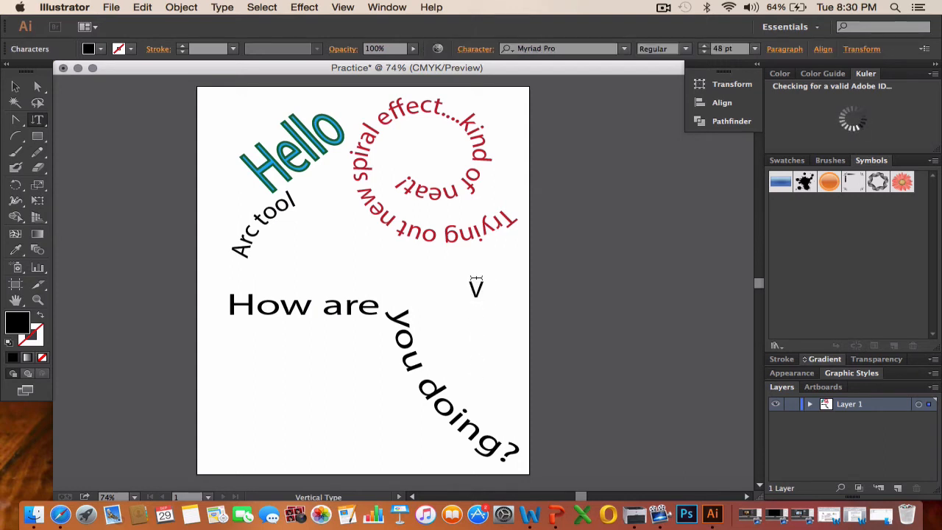
pyautogui.write('ical')
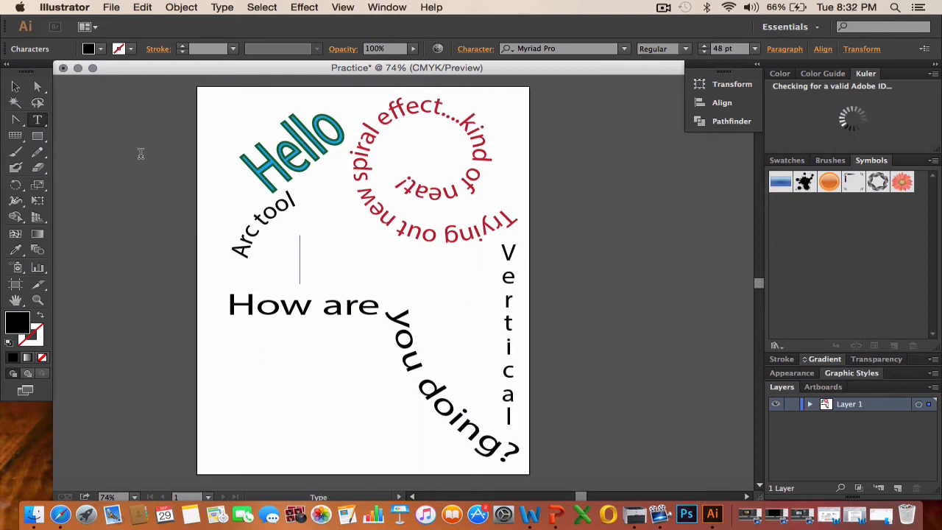
# Draw a black-filled, crescent-like curved shape with the Pen tool below "How are".
pyautogui.moveTo(16, 120); pyautogui.dragTo(69, 123)
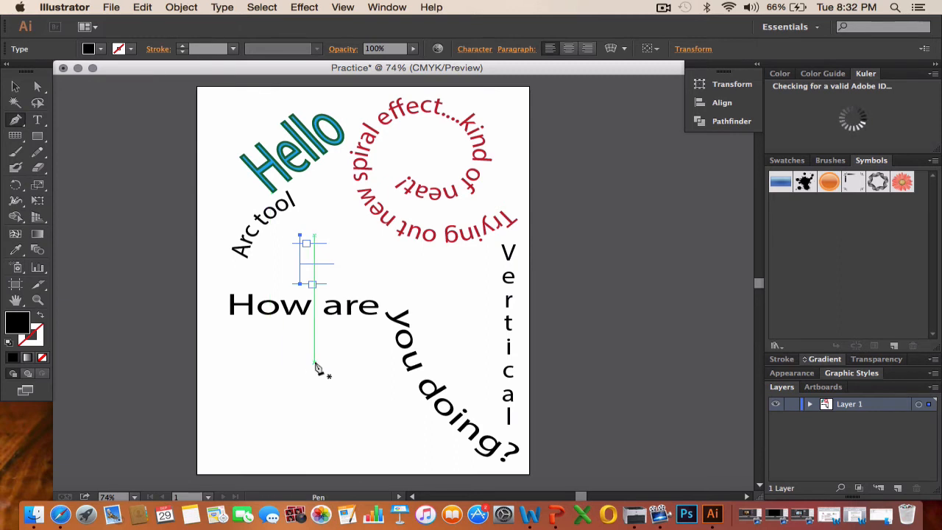
pyautogui.moveTo(314, 362); pyautogui.dragTo(324, 439)
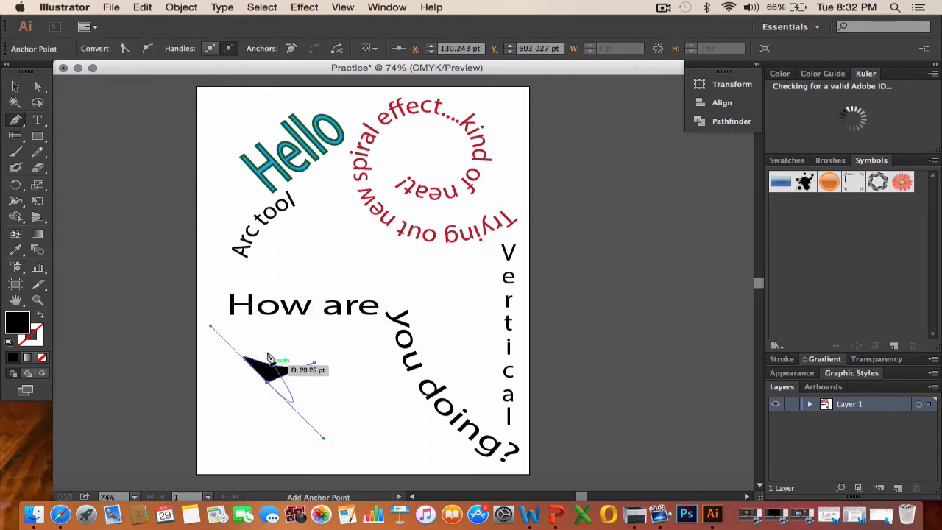
pyautogui.moveTo(272, 371); pyautogui.dragTo(315, 378)
pyautogui.click(314, 368)
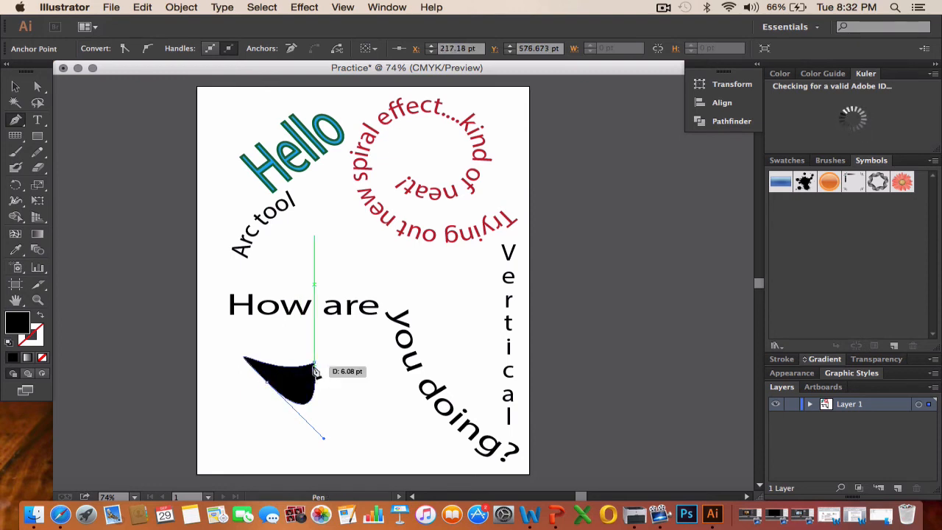
# Convert the black curved shape into an area type container and enter the repeated word "type" inside it.
pyautogui.click(38, 120)
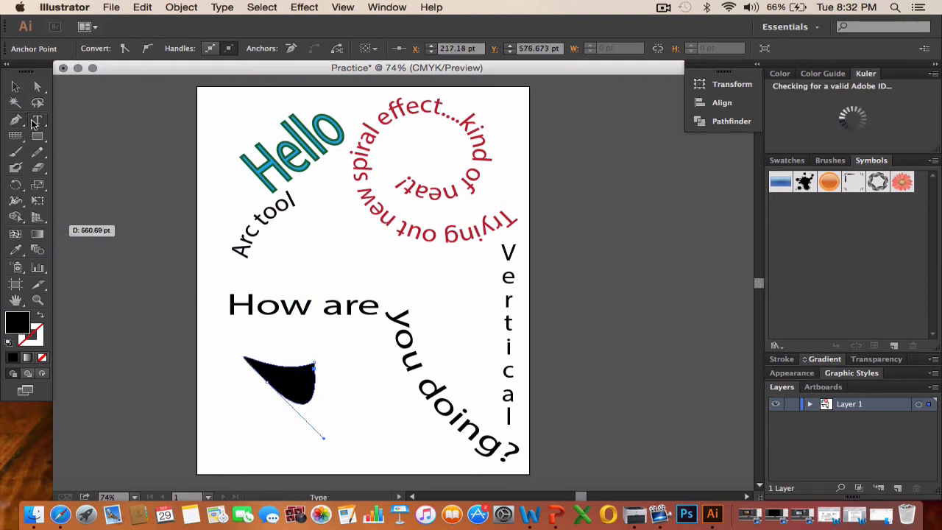
pyautogui.click(103, 120)
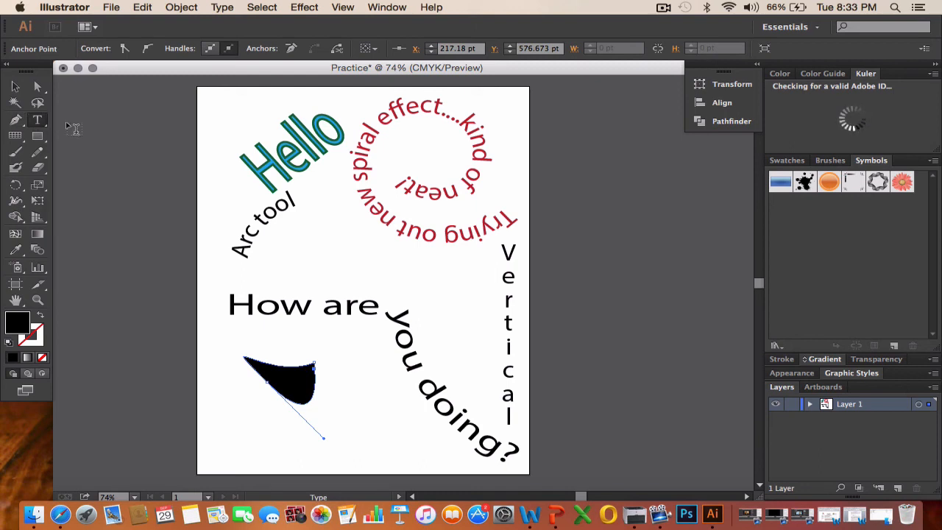
pyautogui.click(40, 122)
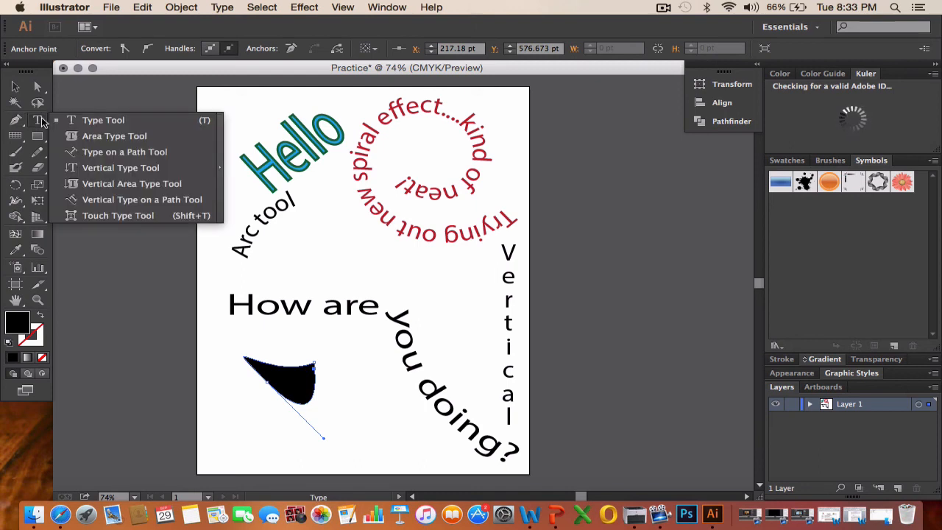
pyautogui.click(108, 136)
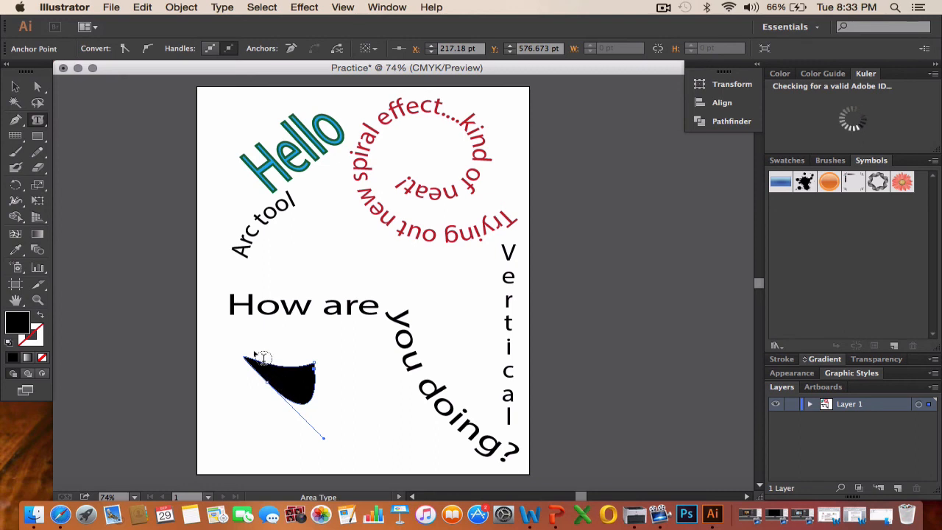
pyautogui.click(263, 360)
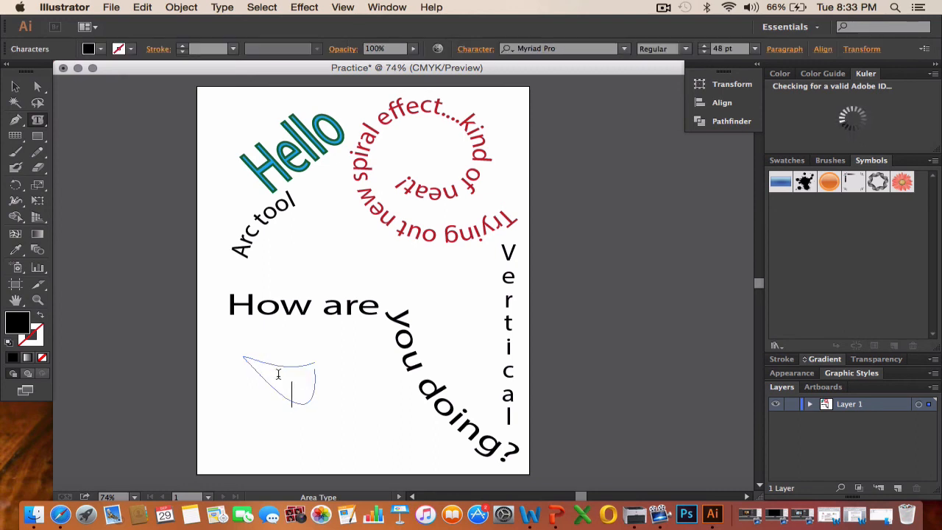
pyautogui.write('t')
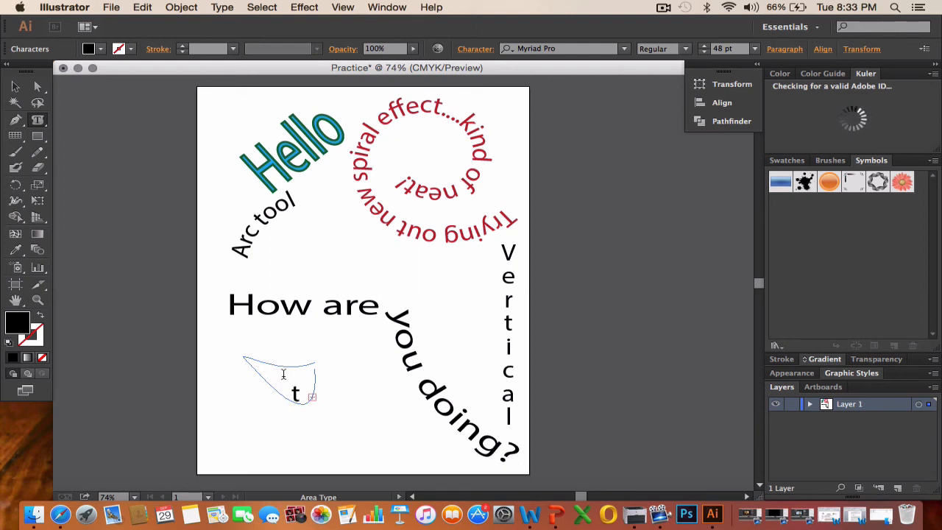
# Try to shrink the overflowing text inside the curved shape to 6 pt.
pyautogui.moveTo(289, 388); pyautogui.dragTo(302, 393)
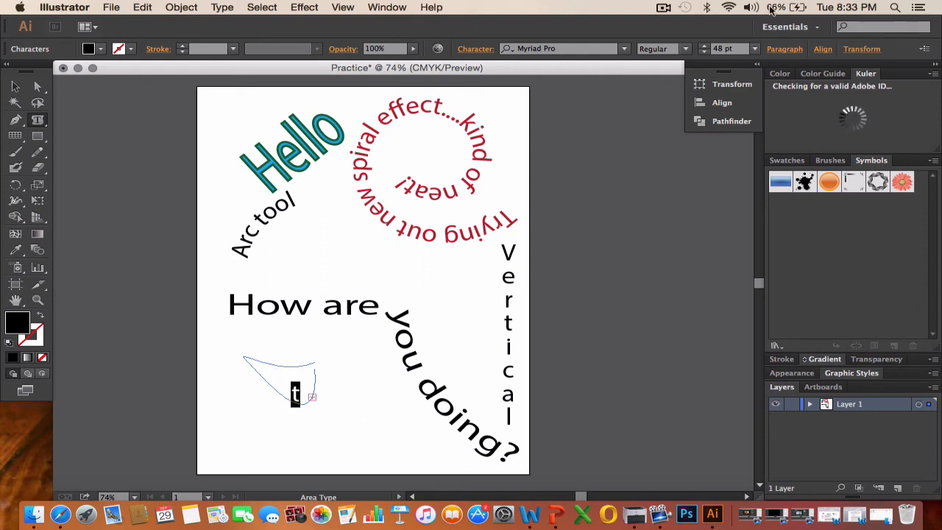
pyautogui.click(755, 48)
pyautogui.click(774, 86)
pyautogui.moveTo(293, 394); pyautogui.dragTo(361, 398)
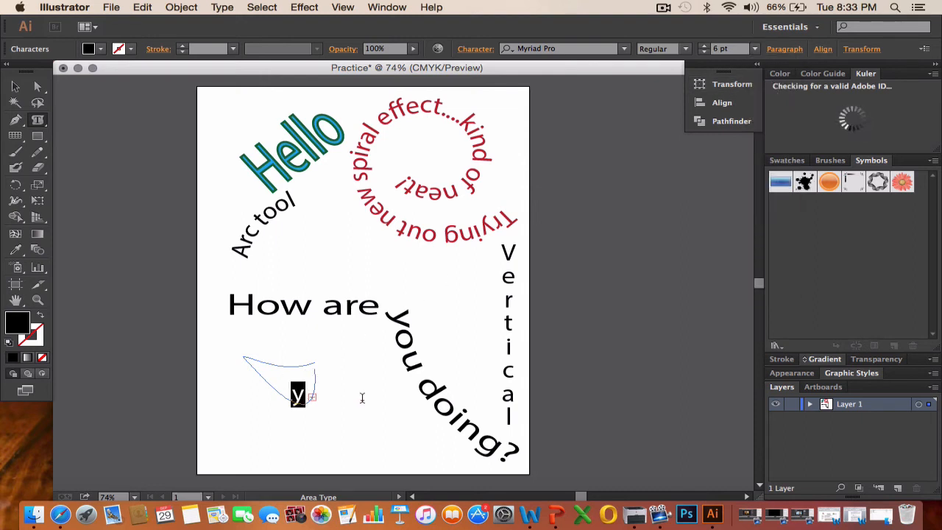
pyautogui.click(755, 49)
pyautogui.click(773, 81)
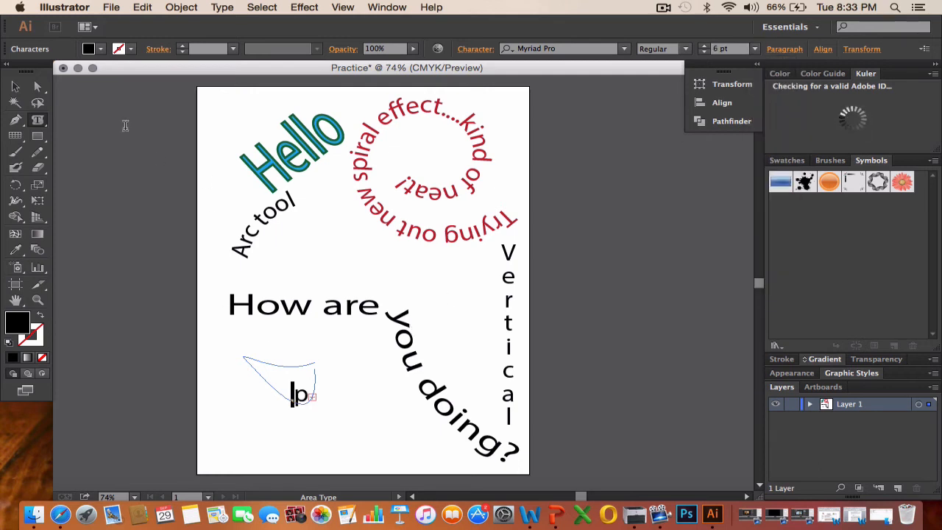
# Enlarge the curved text container down and to the right so more of its text fits.
pyautogui.press('Escape')
pyautogui.click(17, 86)
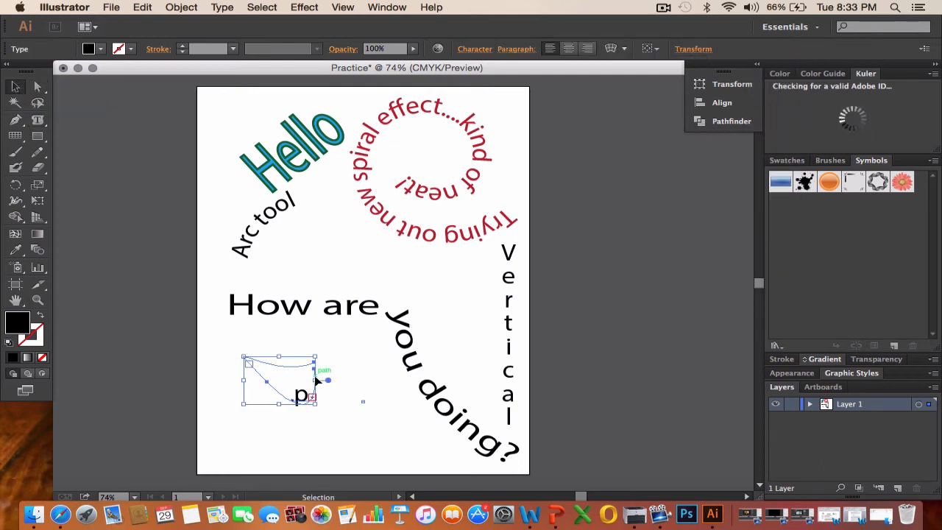
pyautogui.moveTo(317, 403); pyautogui.dragTo(363, 445)
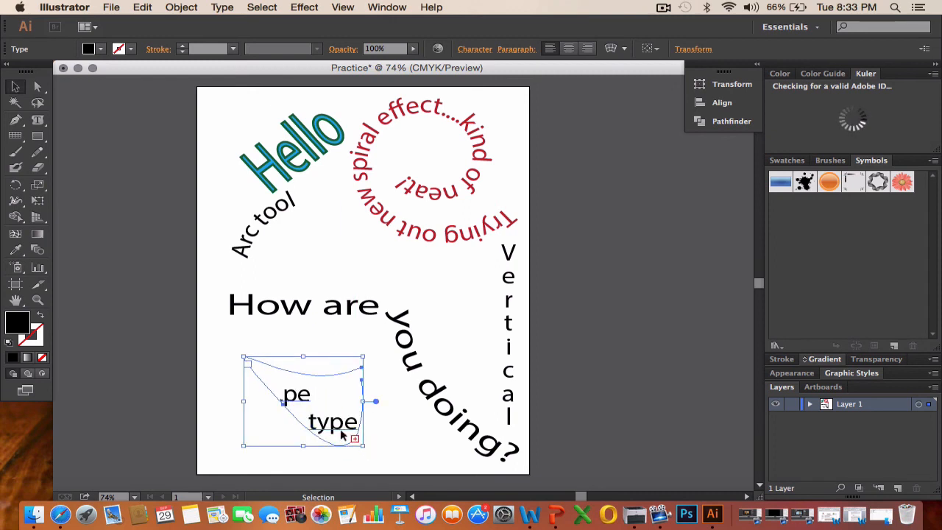
# Set the visible words inside the curved shape to 12 pt.
pyautogui.moveTo(284, 390); pyautogui.dragTo(368, 437)
pyautogui.doubleClick(297, 398)
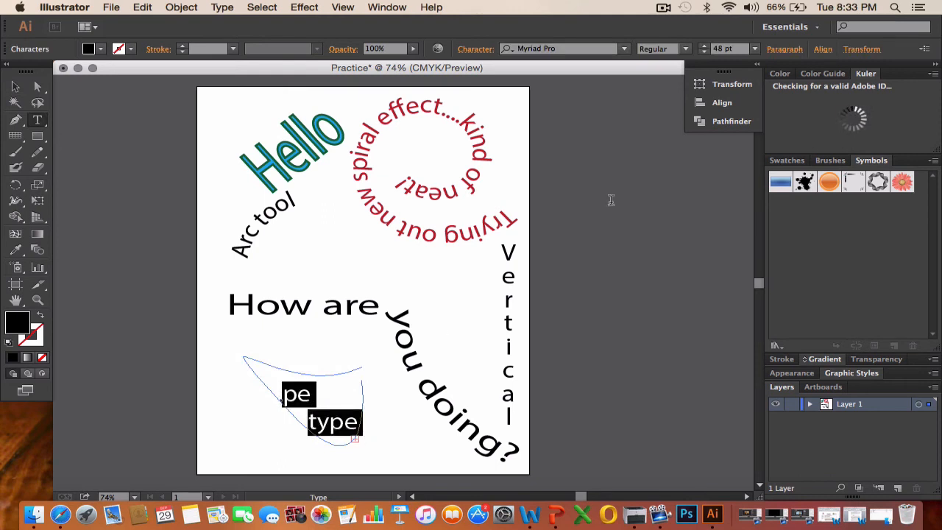
pyautogui.click(755, 49)
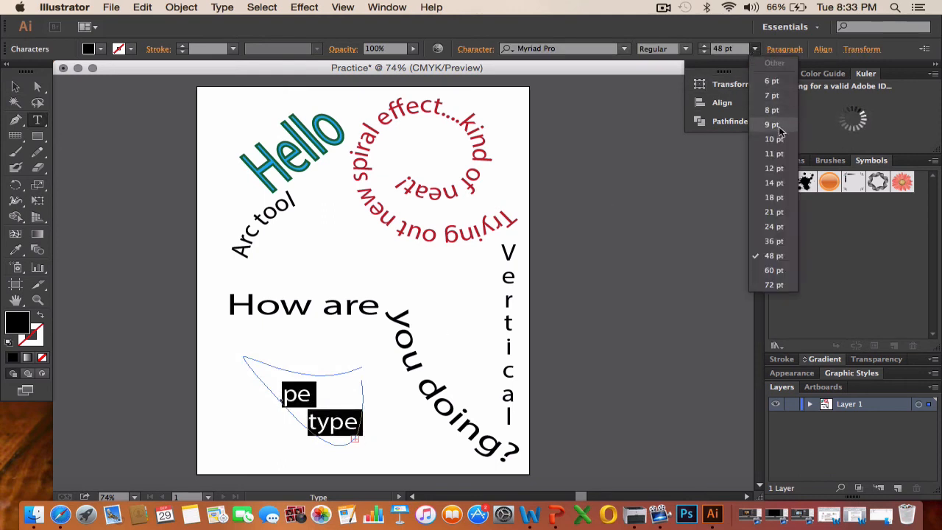
pyautogui.click(774, 168)
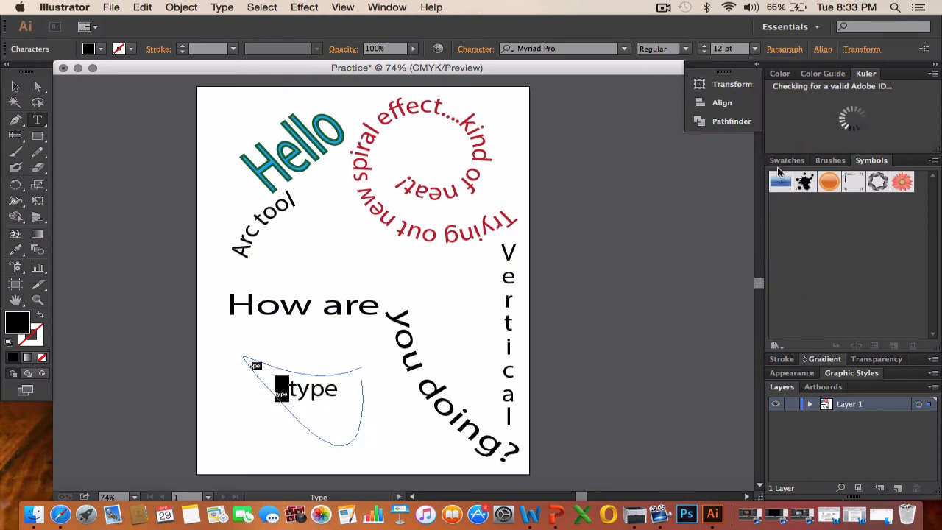
# Select all the text inside the curved shape and set its size to 18 pt.
pyautogui.click(350, 408)
pyautogui.moveTo(251, 366); pyautogui.dragTo(349, 398)
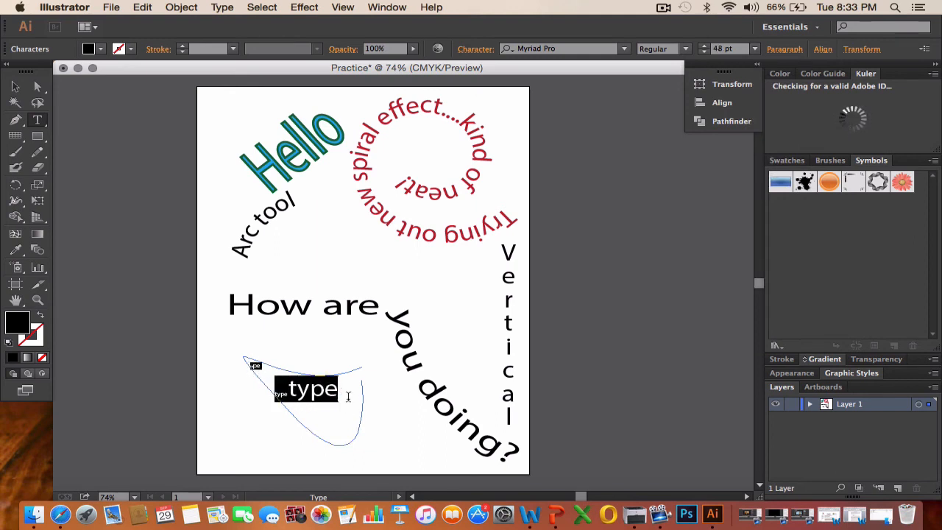
pyautogui.click(756, 48)
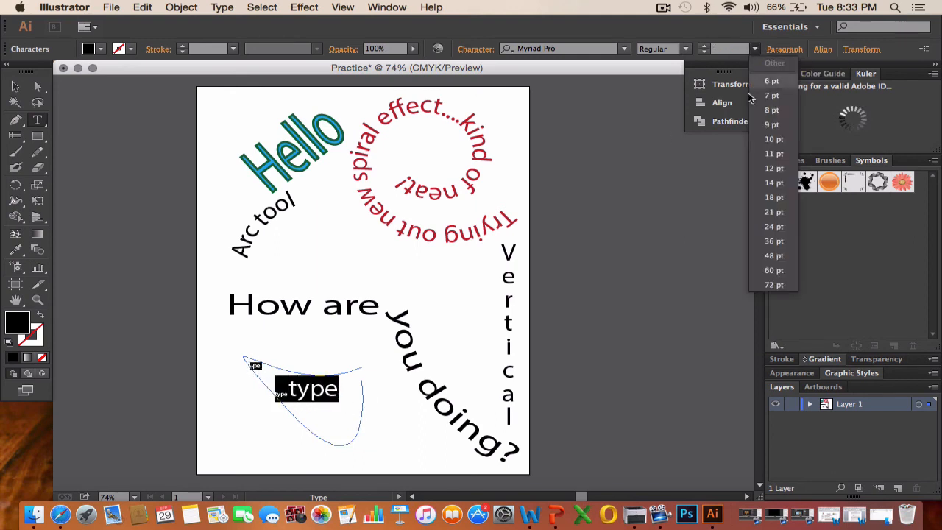
pyautogui.click(774, 196)
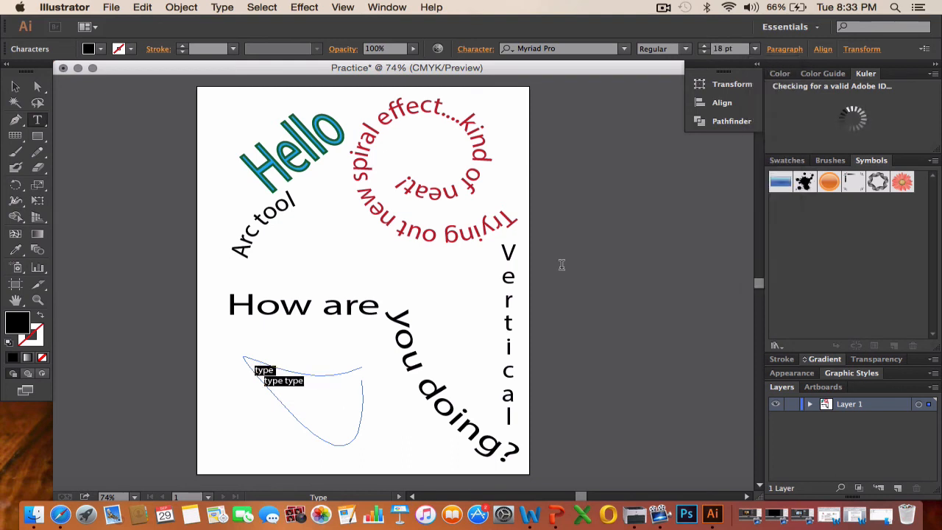
# Continue the area text with repeated "type" words until six lines fill the curved shape, and deselect it.
pyautogui.click(315, 383)
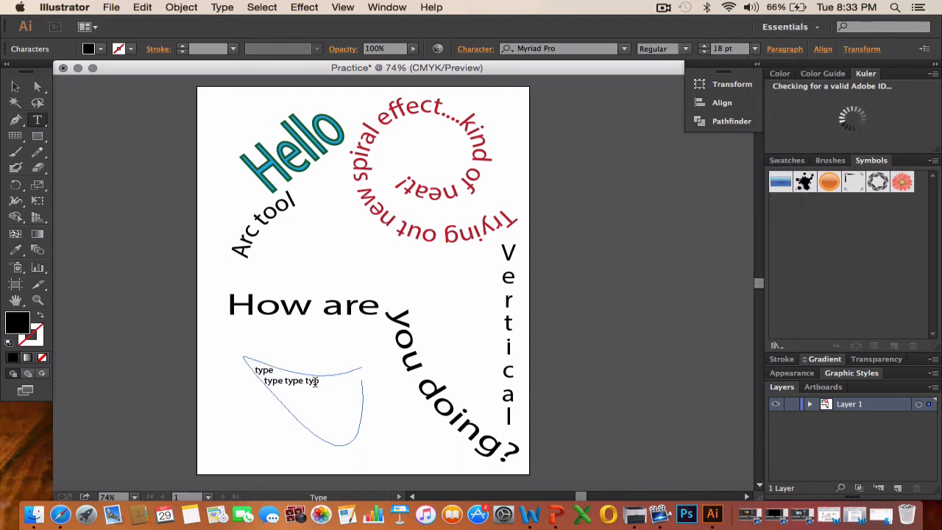
pyautogui.write('type ty')
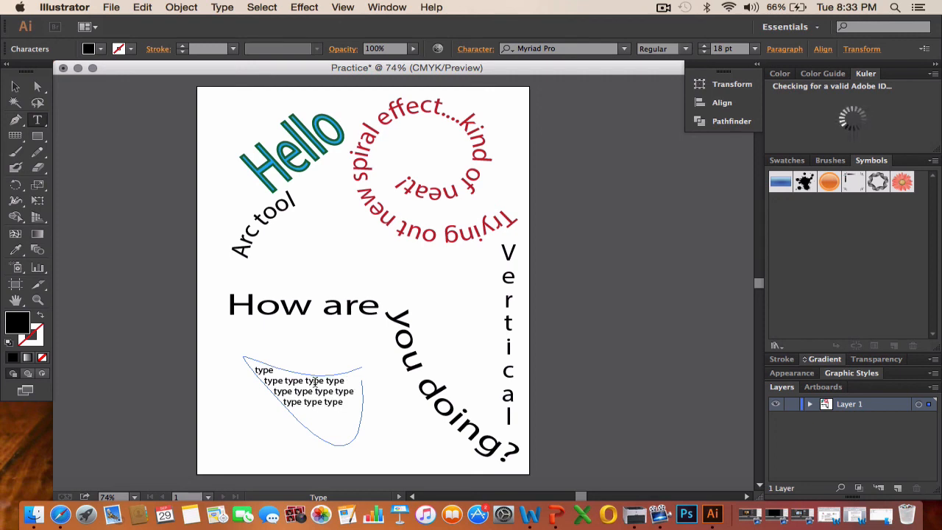
pyautogui.write('pe type type type')
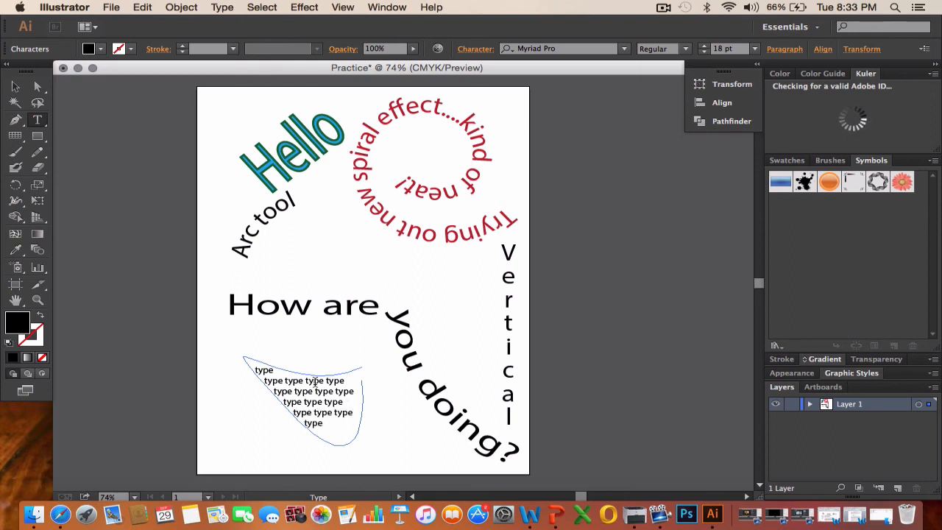
pyautogui.click(14, 86)
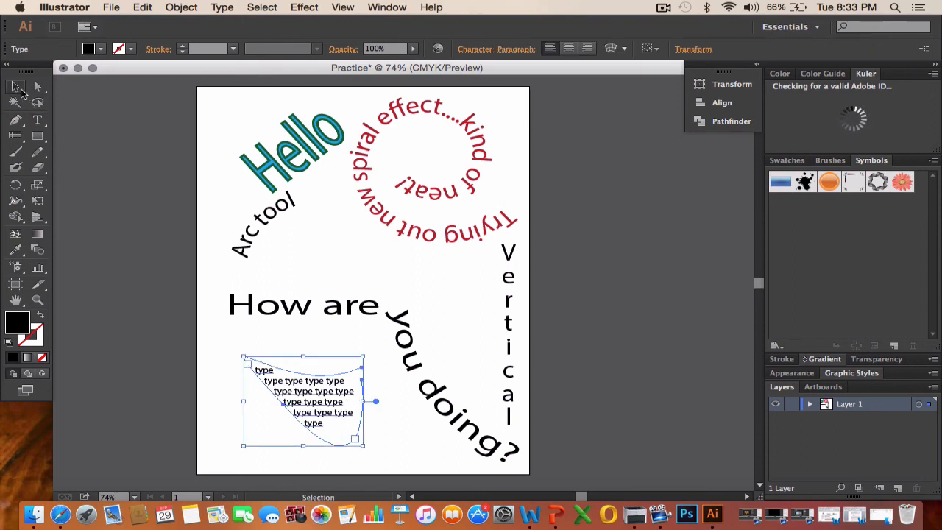
pyautogui.click(402, 441)
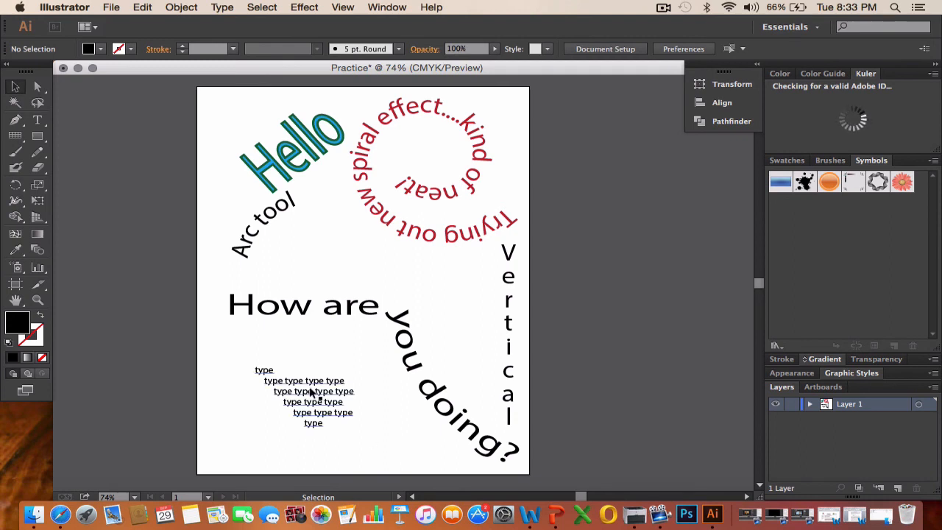